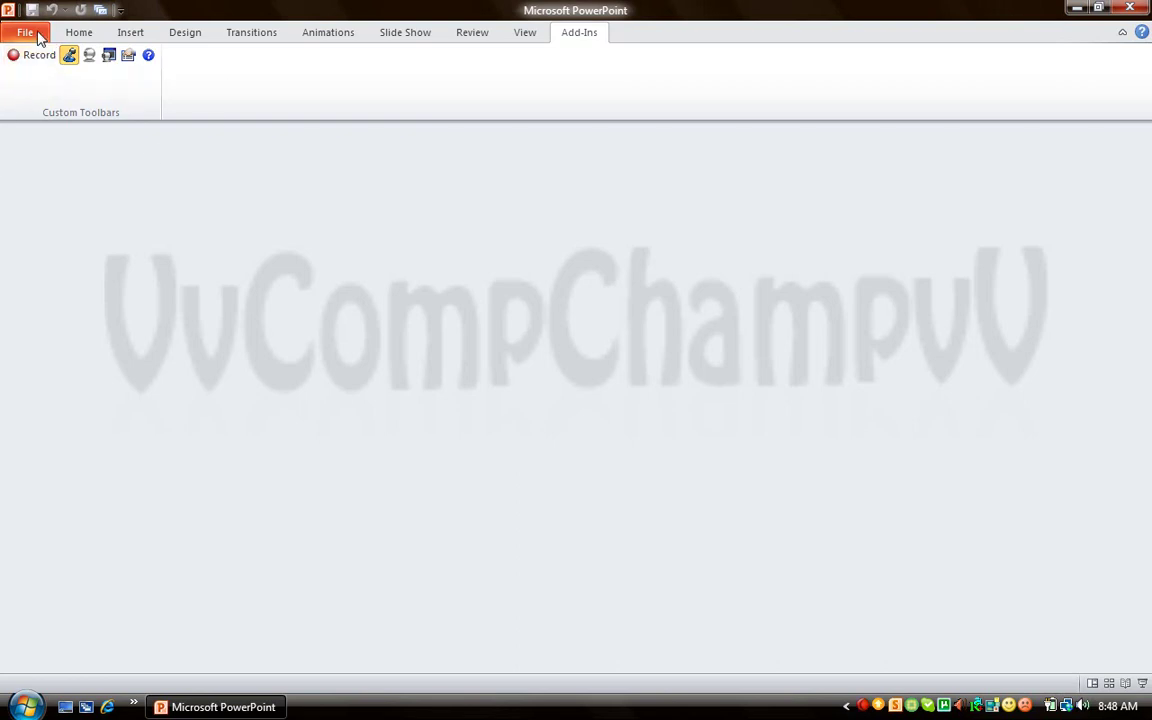
Open File > New, briefly browse Invoices templates, then return to the available templates.
click(40, 36)
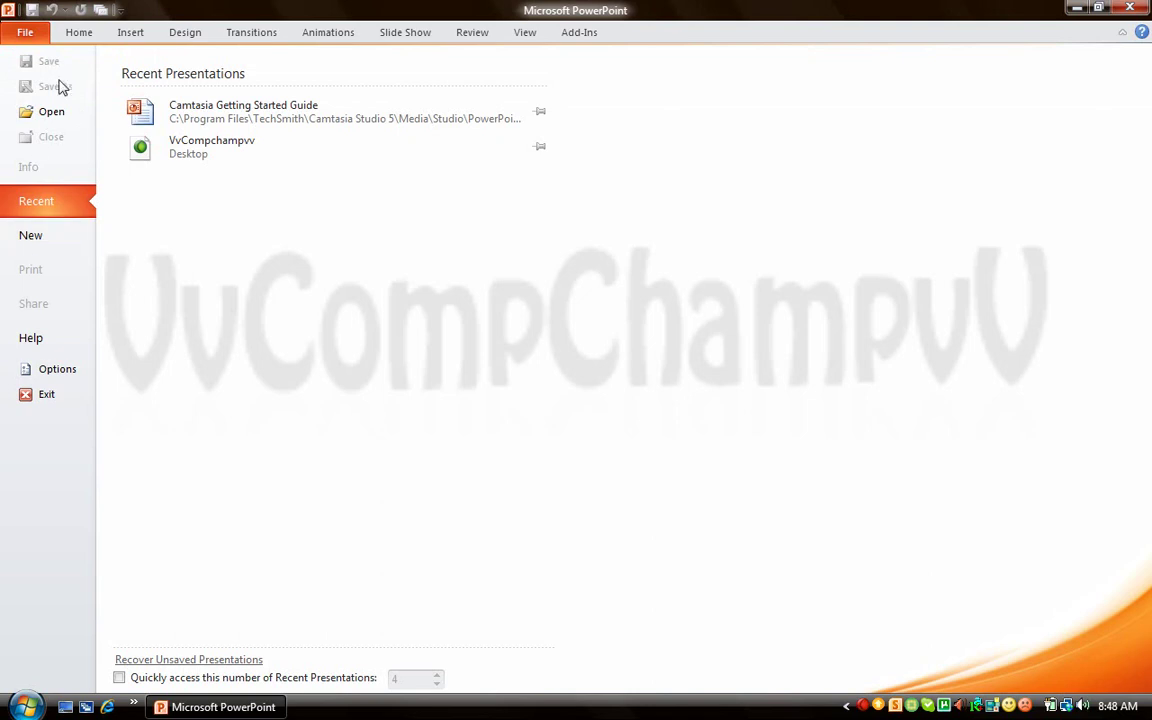
click(50, 240)
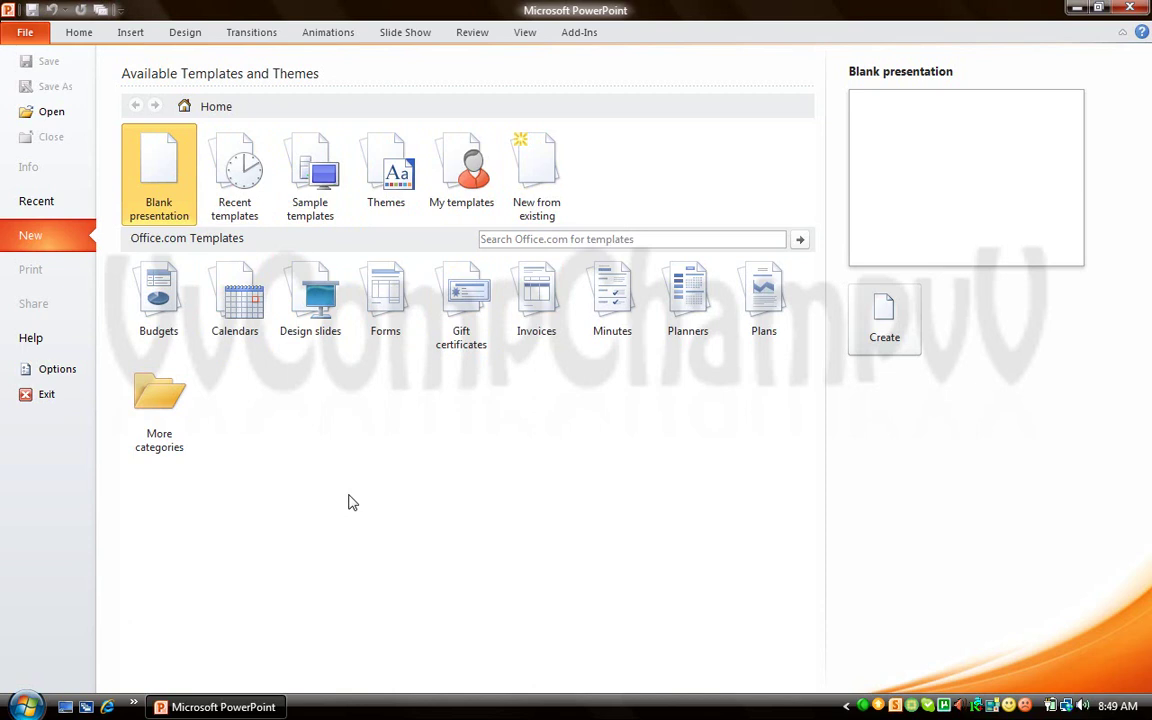
click(560, 262)
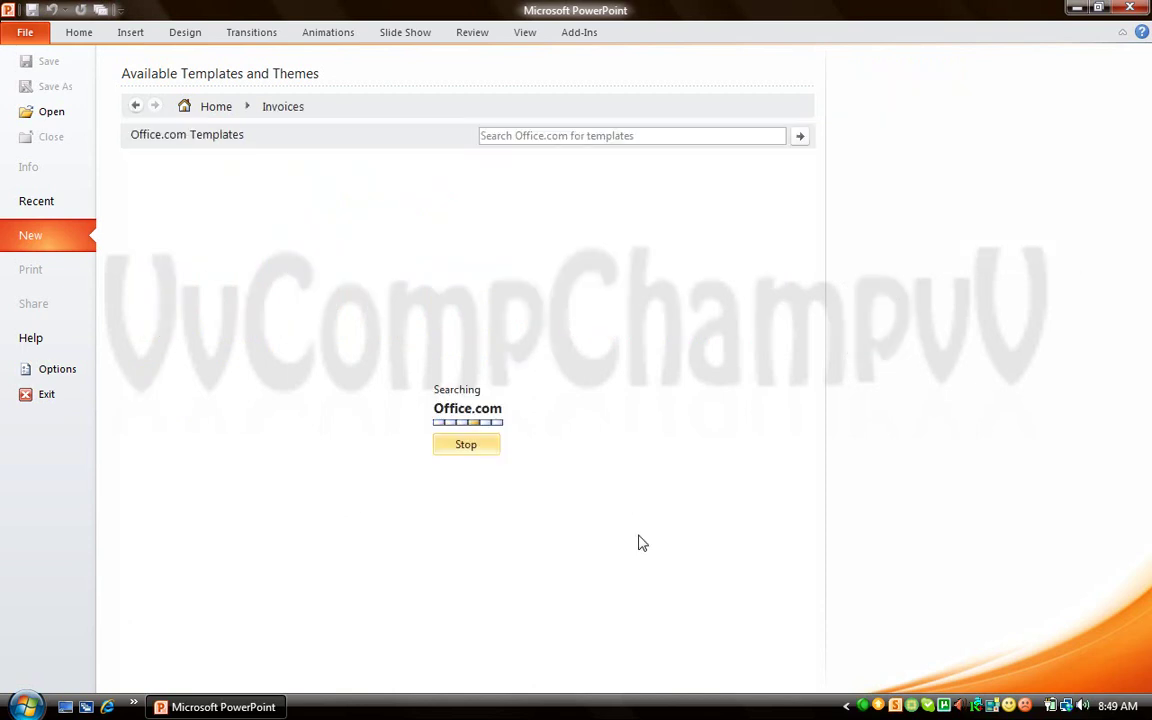
click(472, 446)
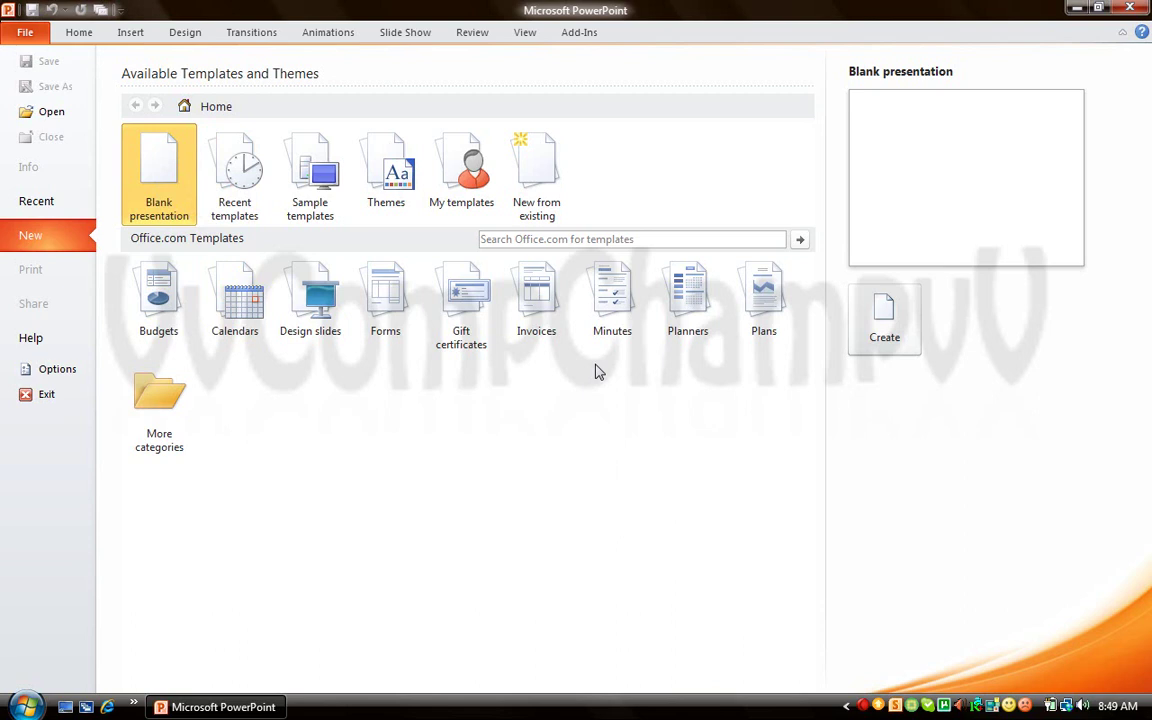
Create a blank presentation and apply the Verve theme from the Design themes gallery.
click(885, 305)
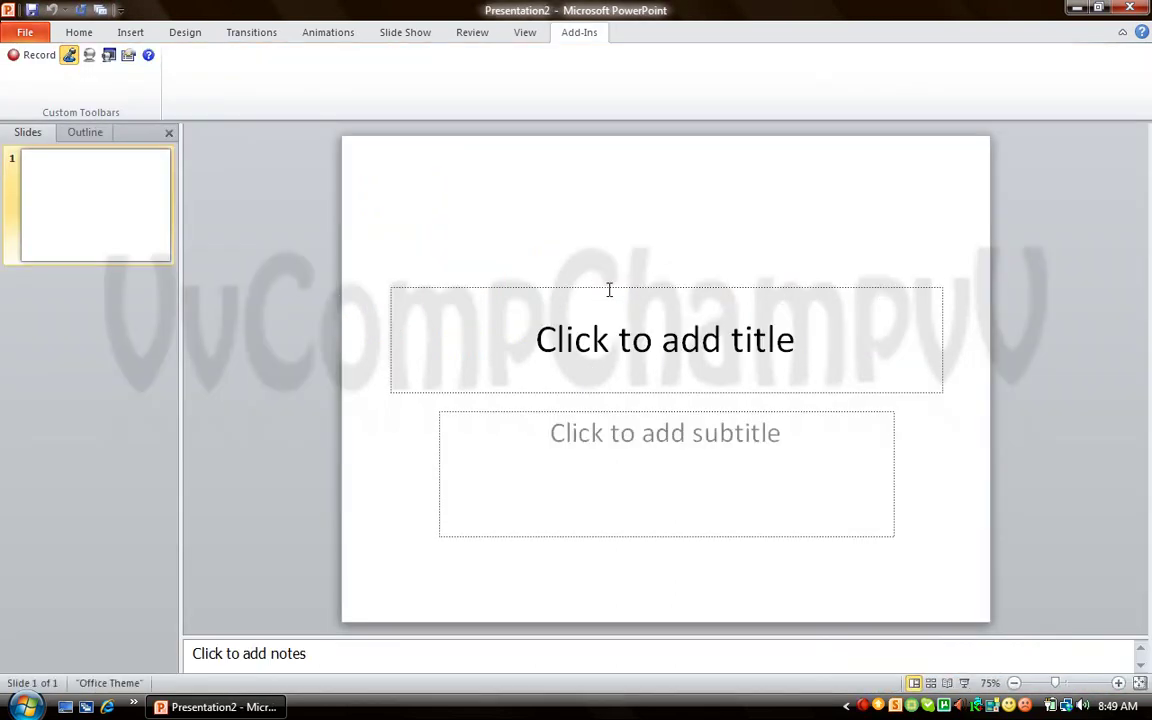
click(535, 305)
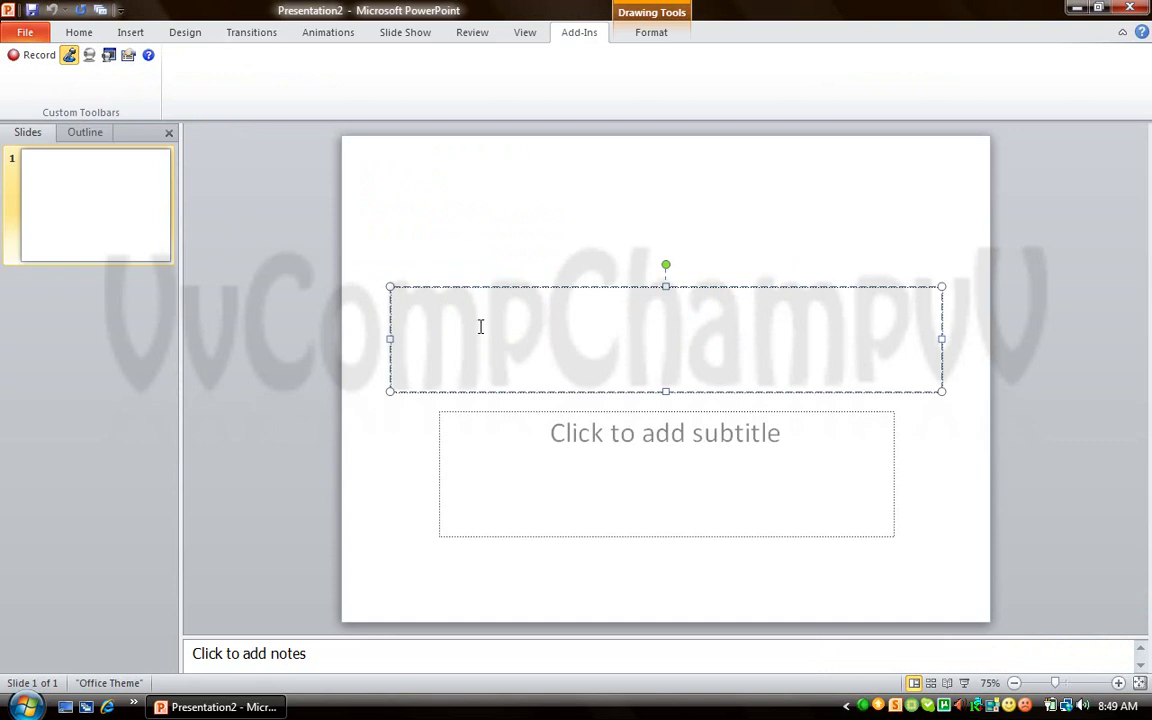
click(197, 35)
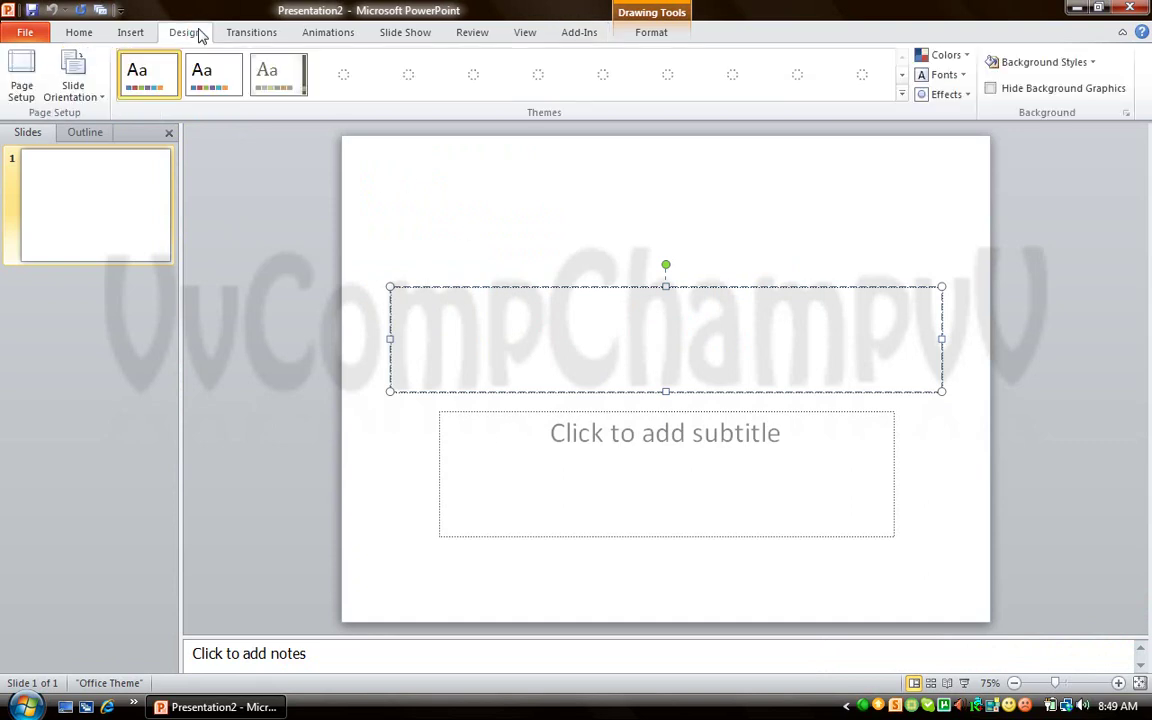
click(901, 95)
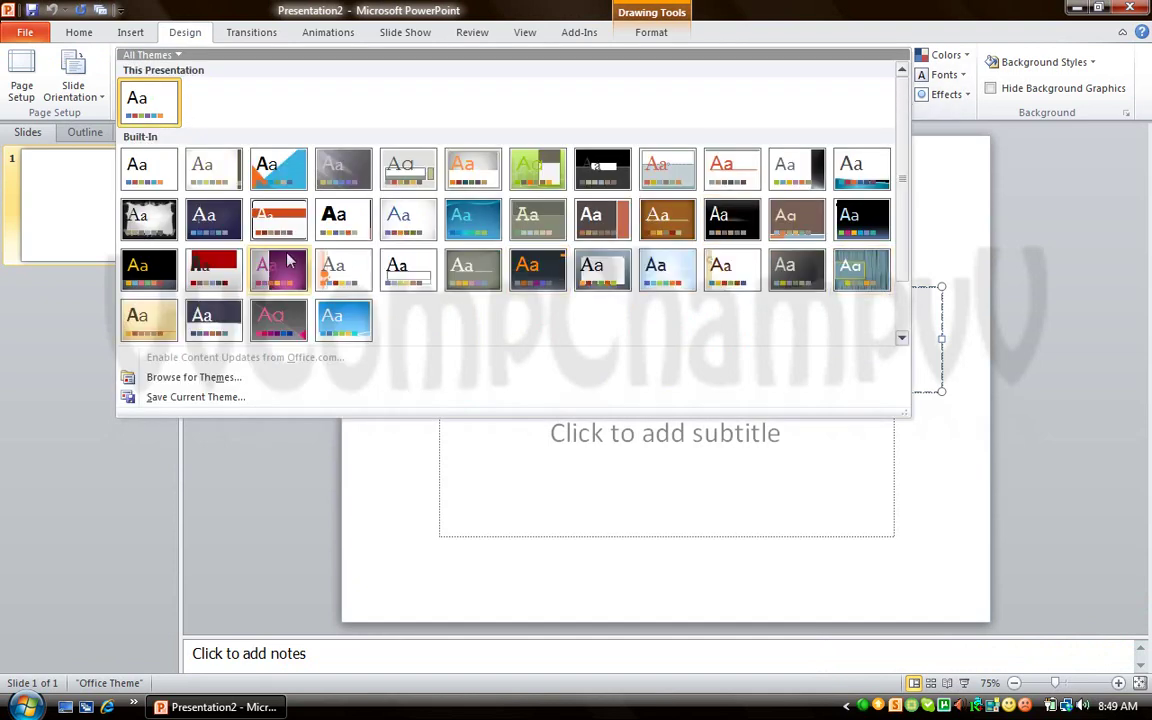
click(279, 320)
Enter 'VvCompChampvV' as the title and 'Only for champions' as the subtitle.
click(620, 252)
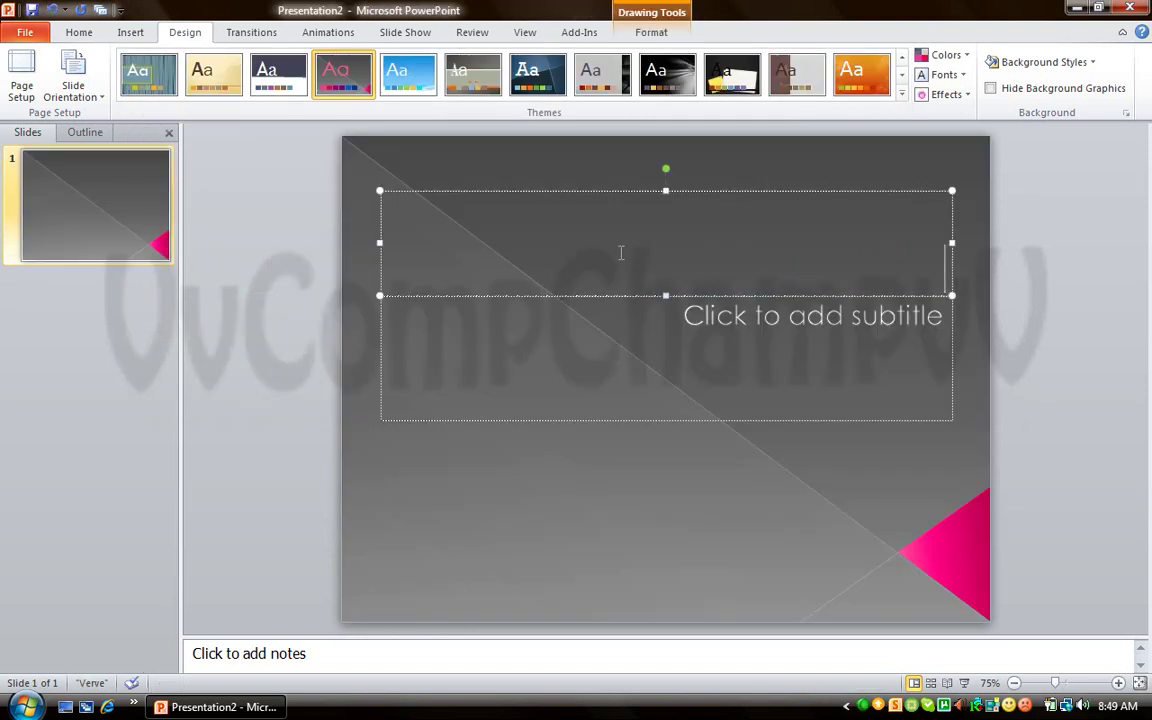
text(Vv)
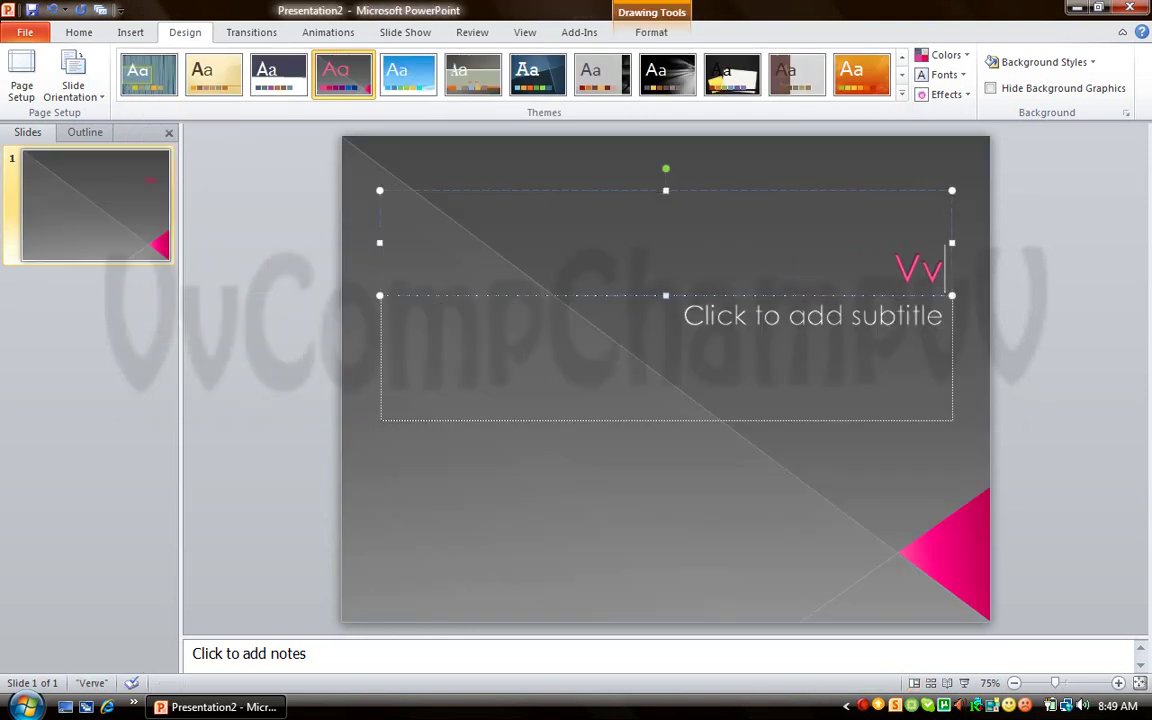
text(CompC)
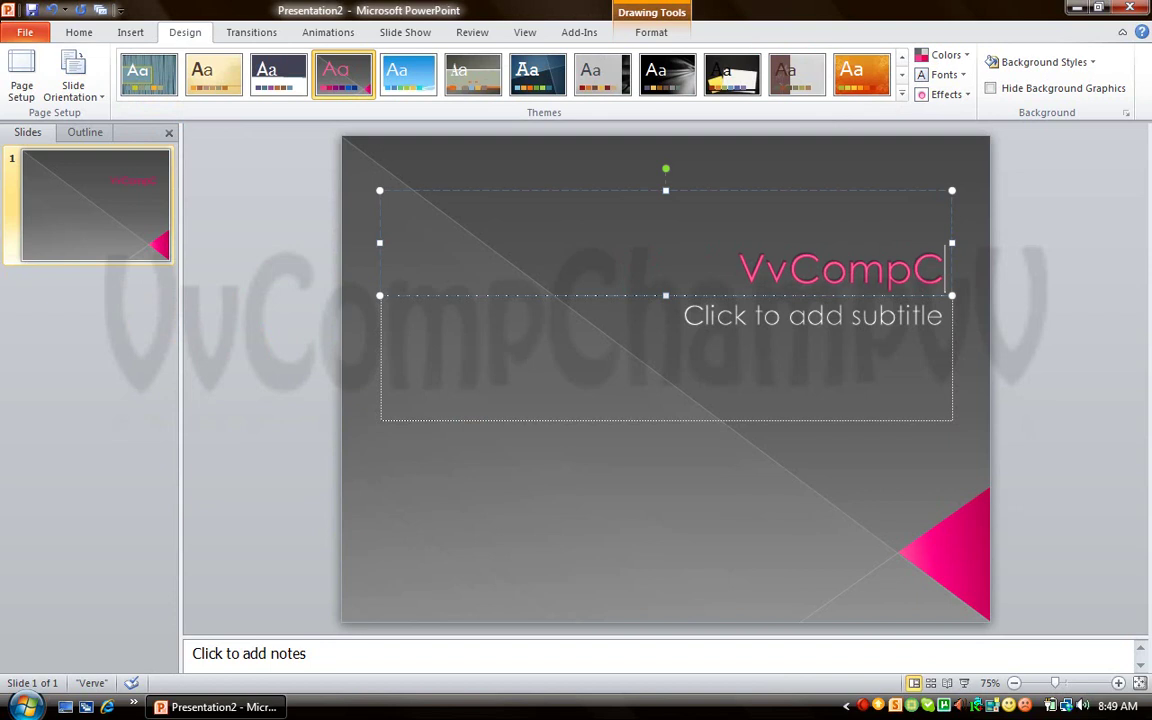
text(hampvV)
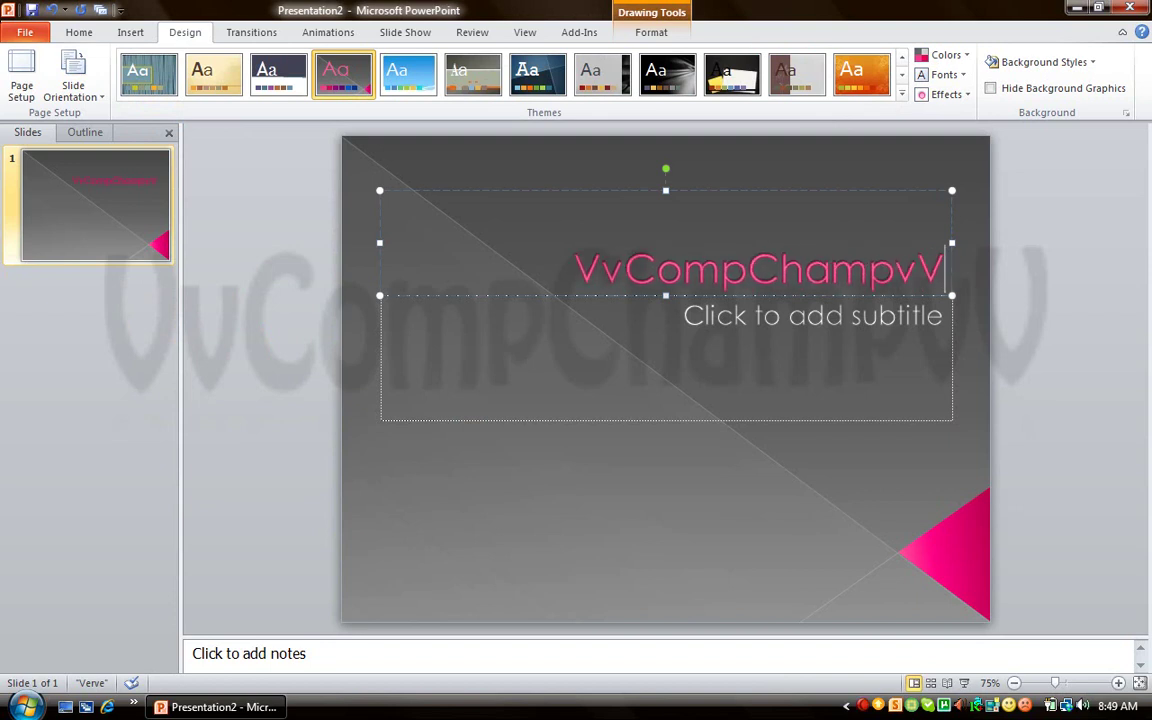
click(723, 343)
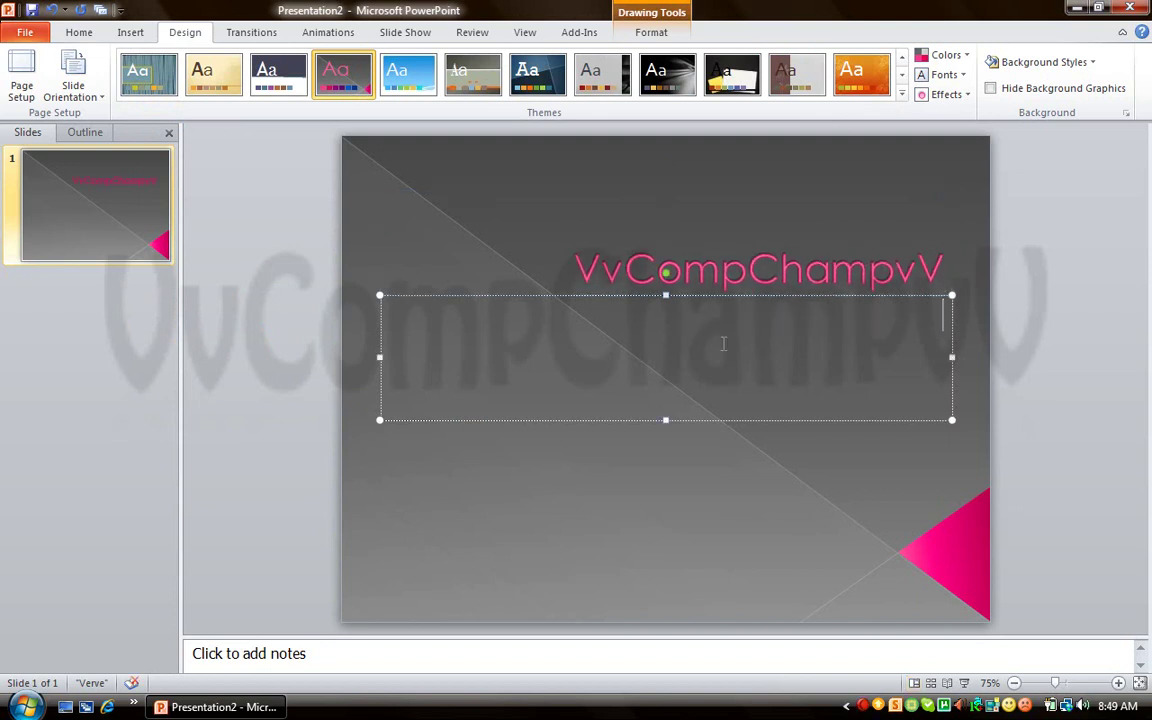
text(Only )
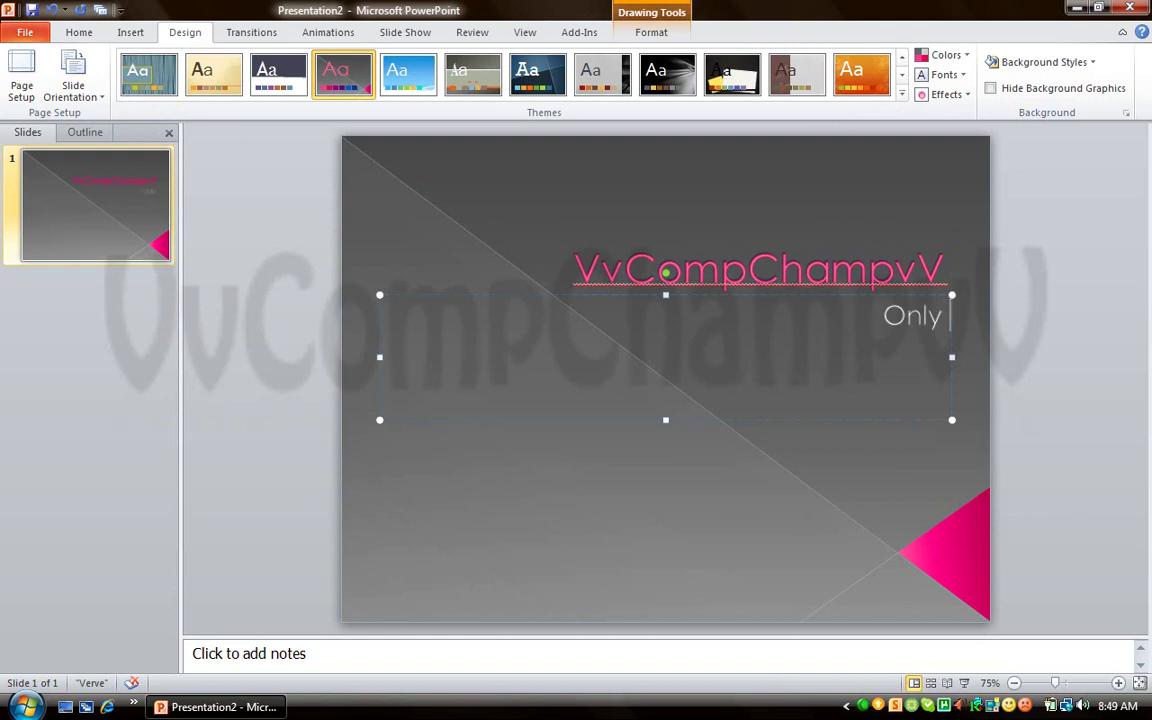
text(for c)
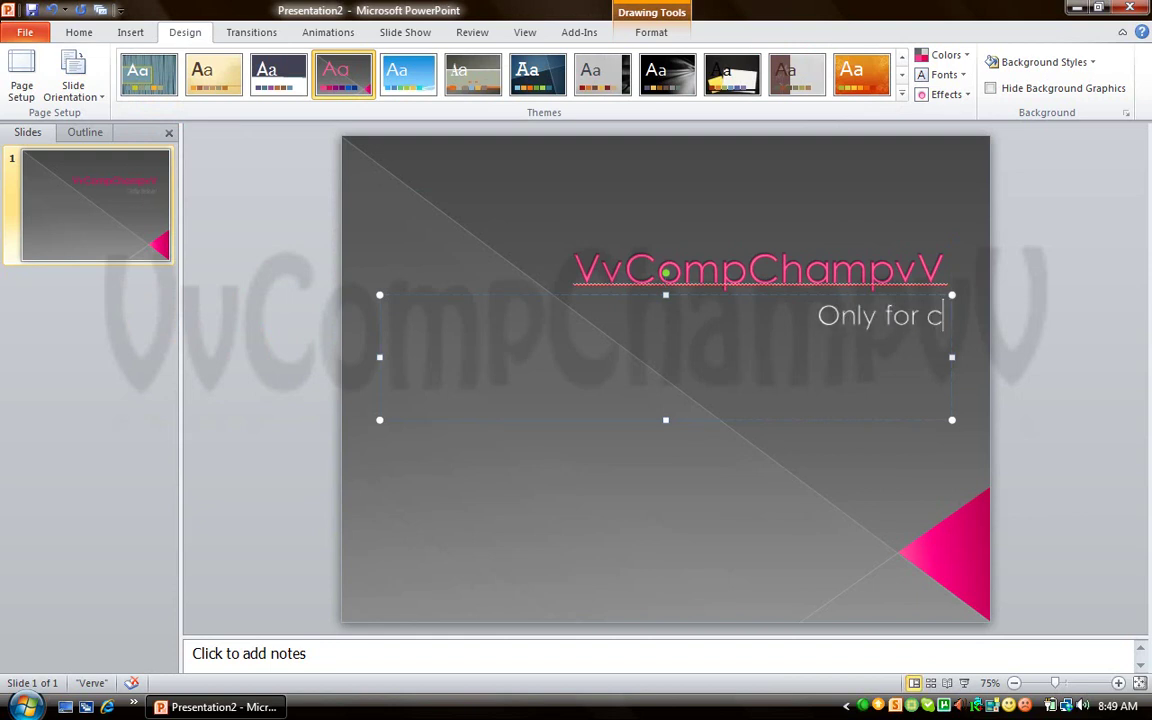
text(hampions)
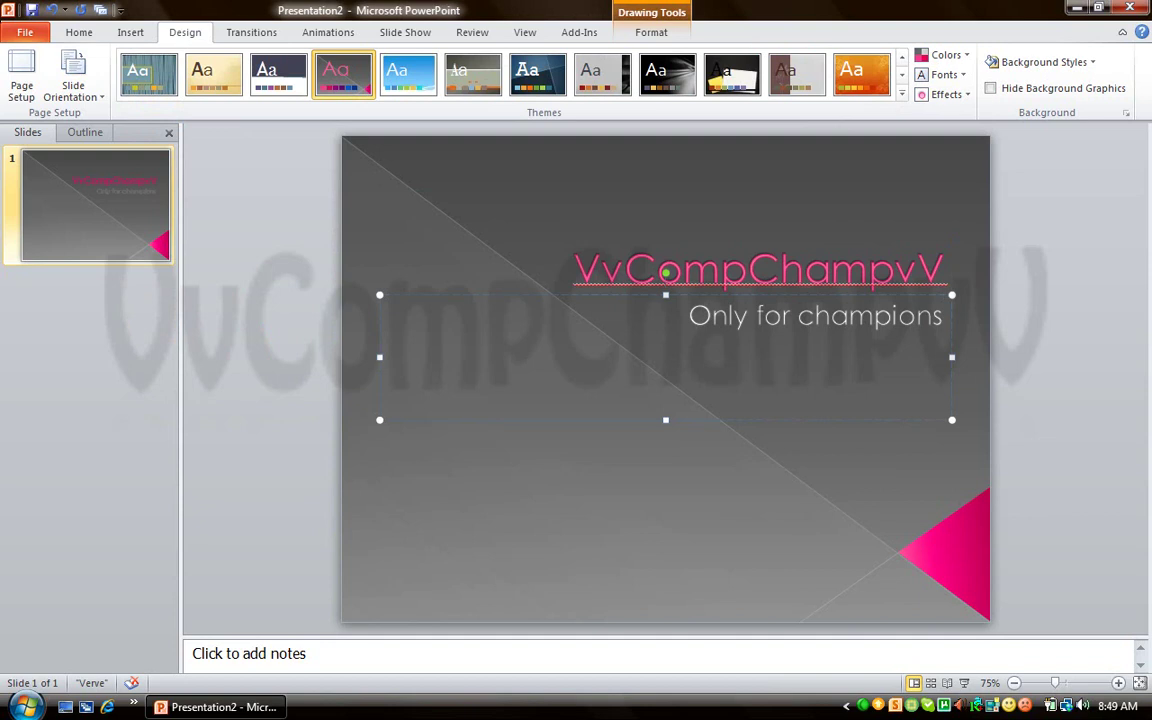
click(531, 219)
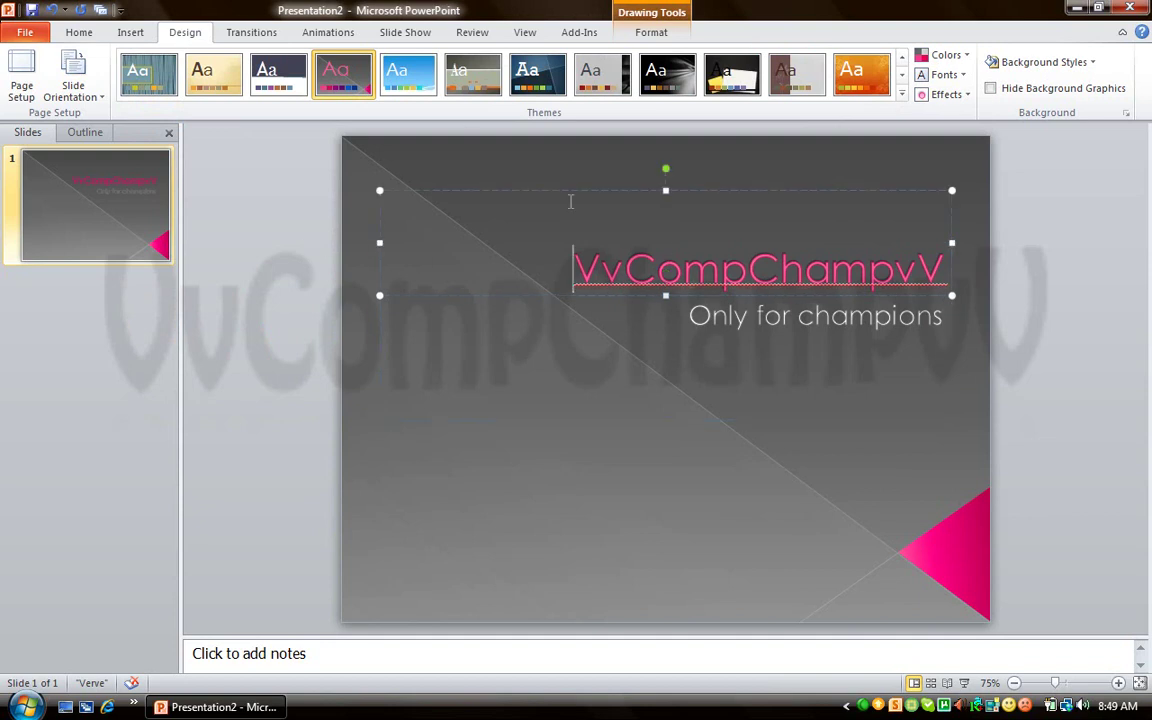
click(762, 316)
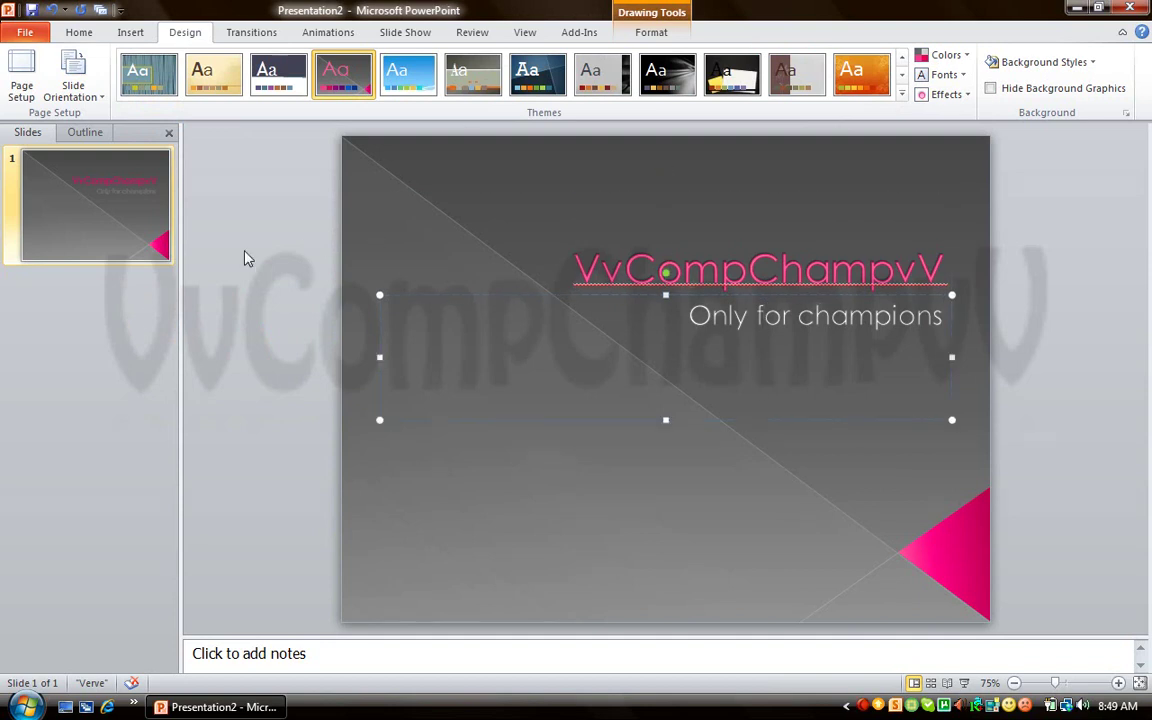
Add a second slide through New Slide in the Slides pane's right-click menu.
right_click(29, 314)
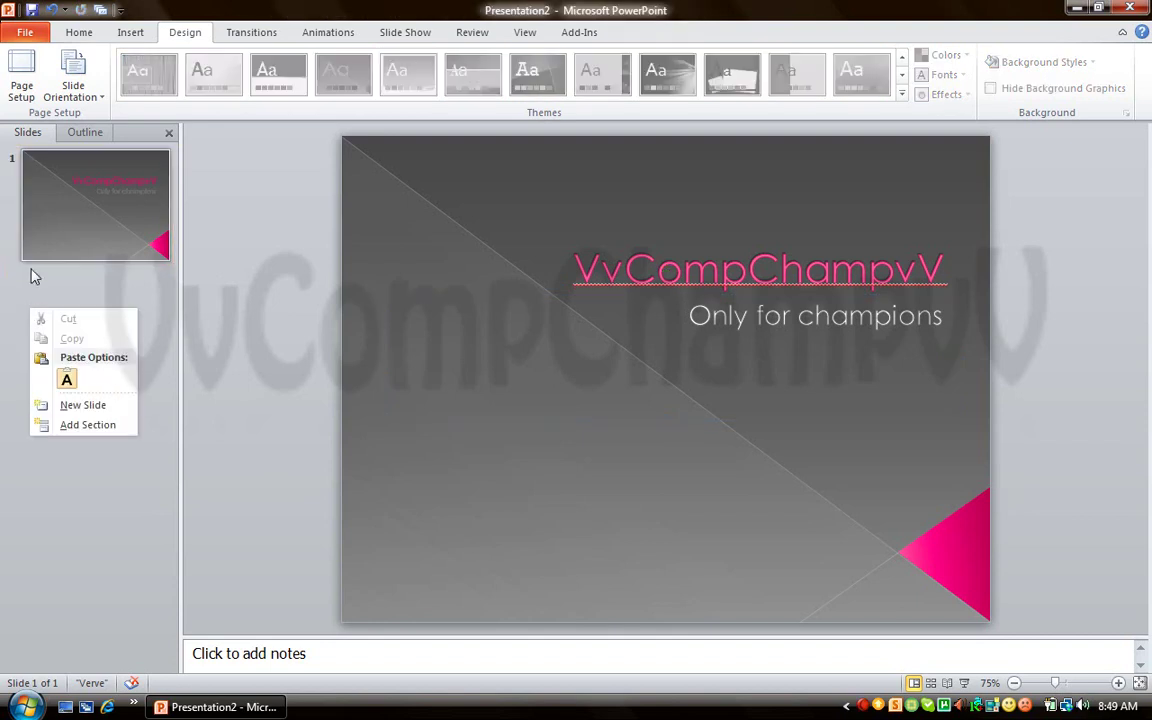
click(30, 276)
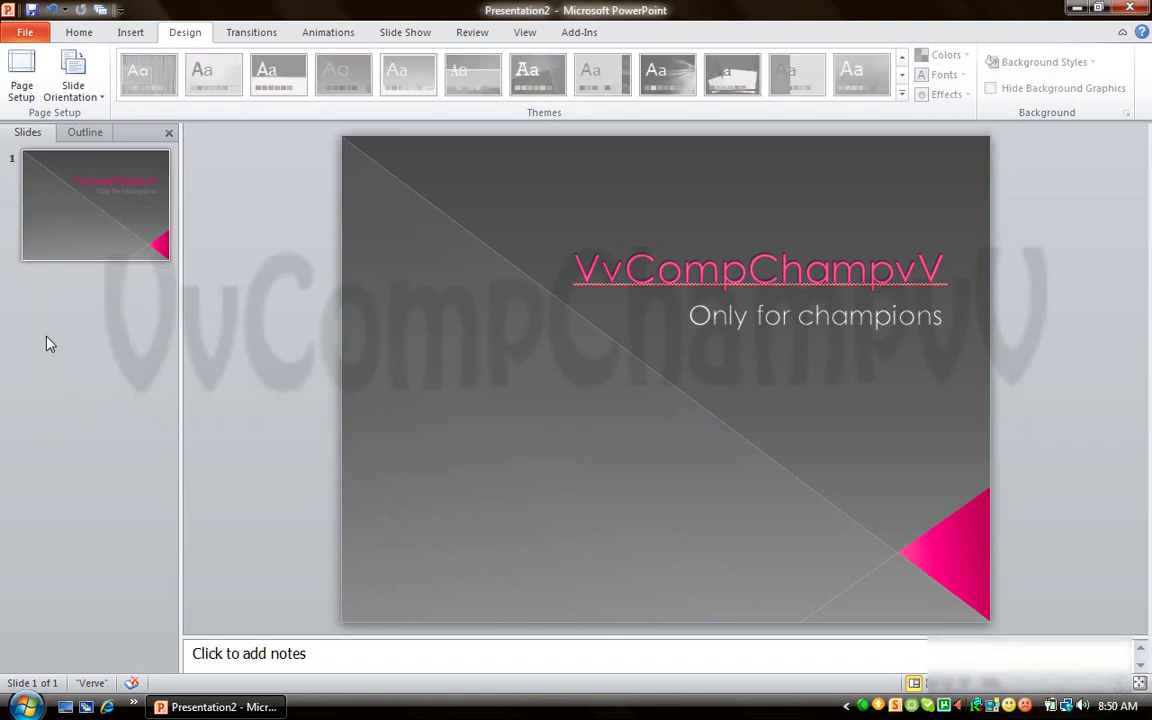
right_click(46, 338)
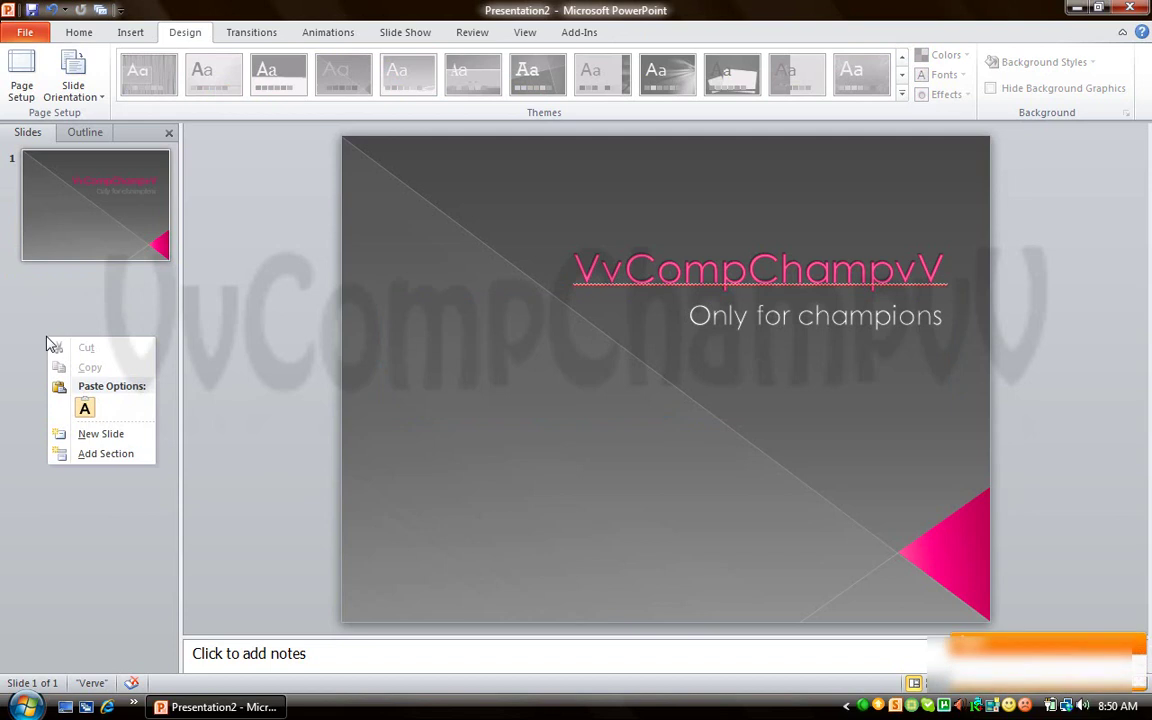
click(101, 434)
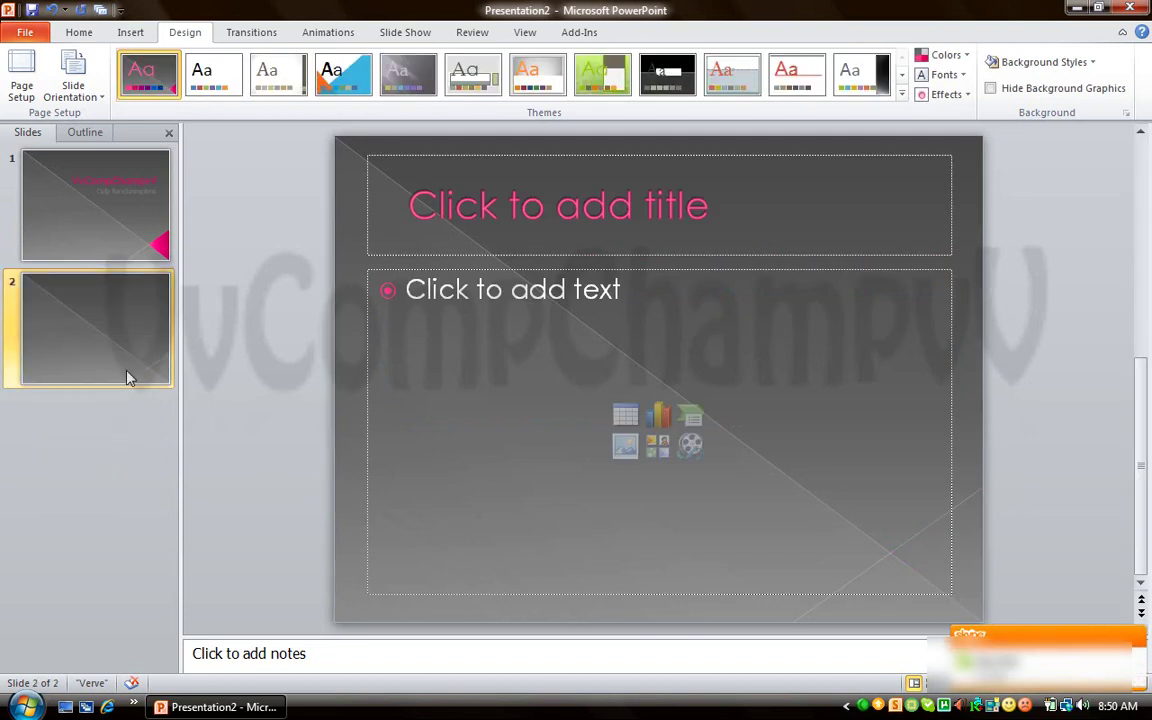
click(441, 205)
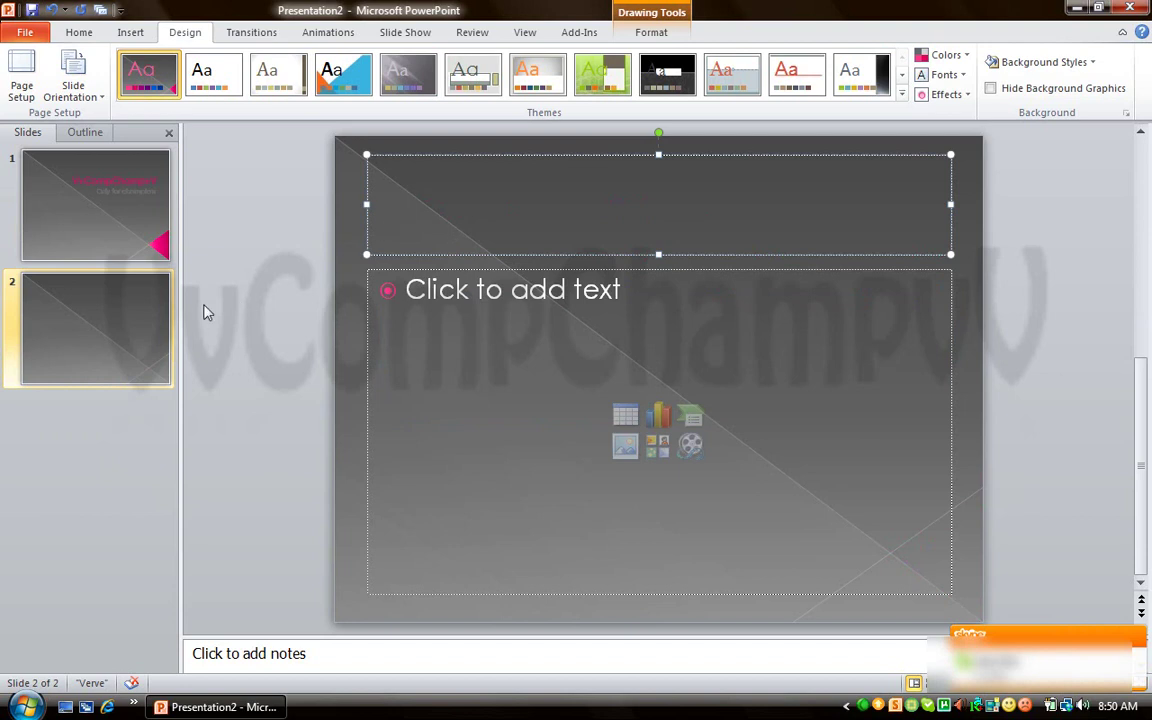
right_click(96, 332)
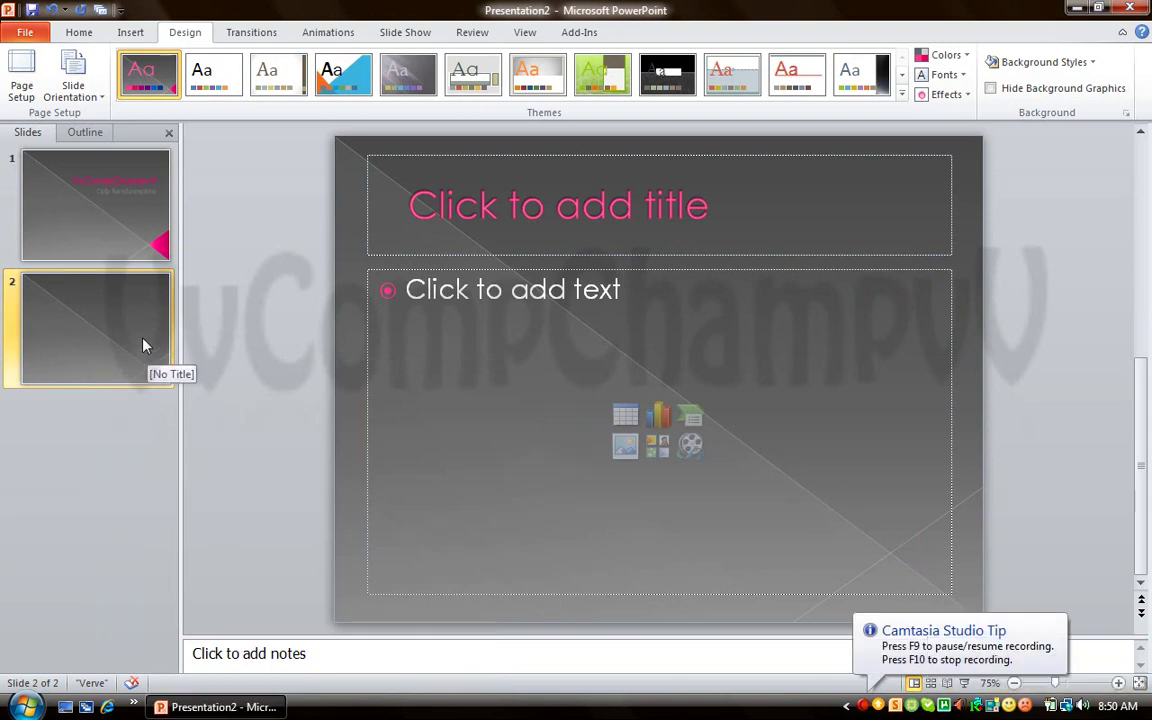
Change slide 2 to the Two Content layout.
right_click(142, 344)
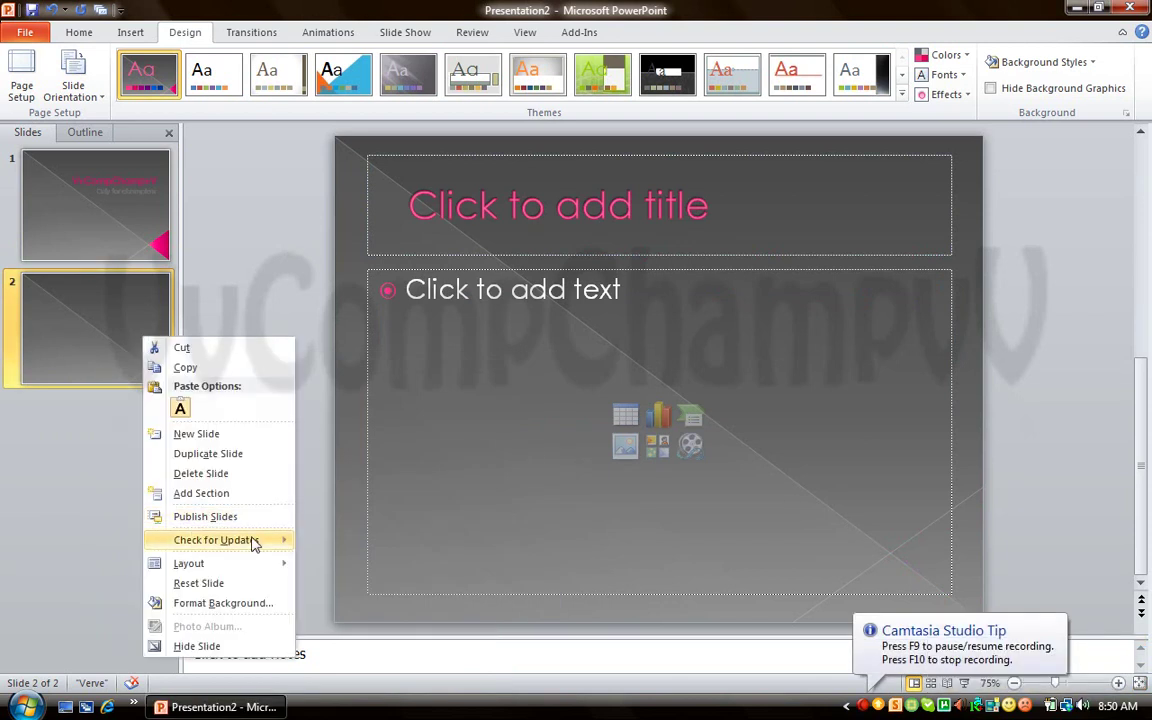
mouse_move(275, 566)
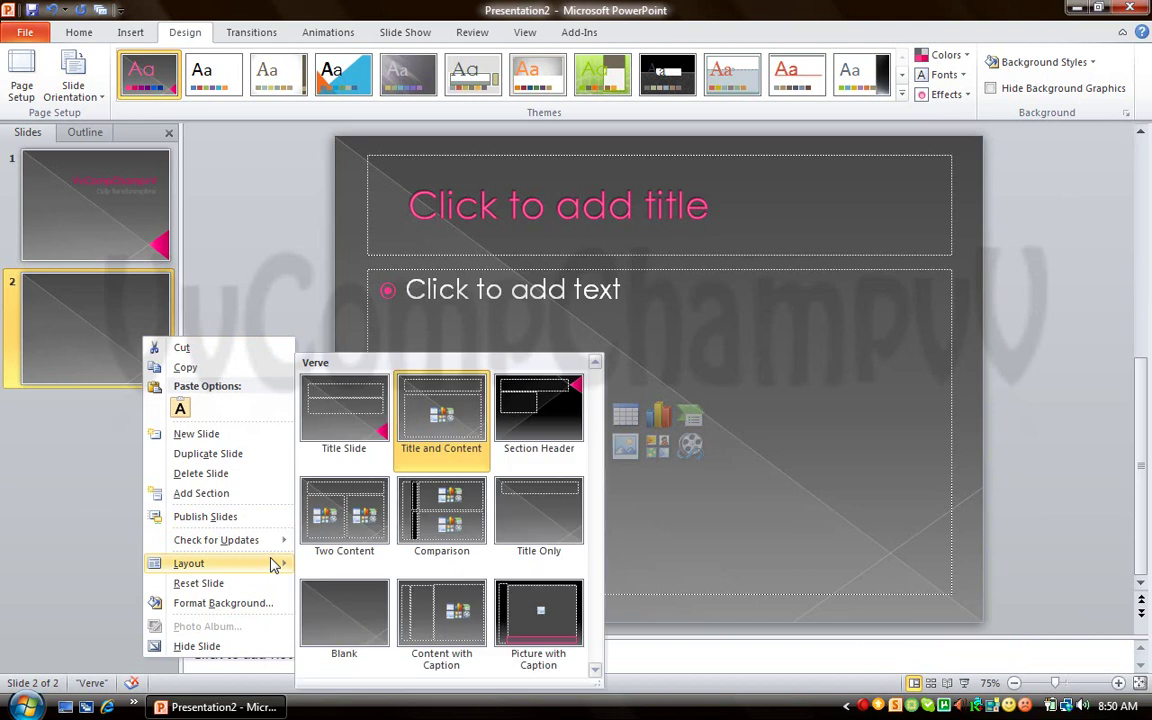
click(333, 550)
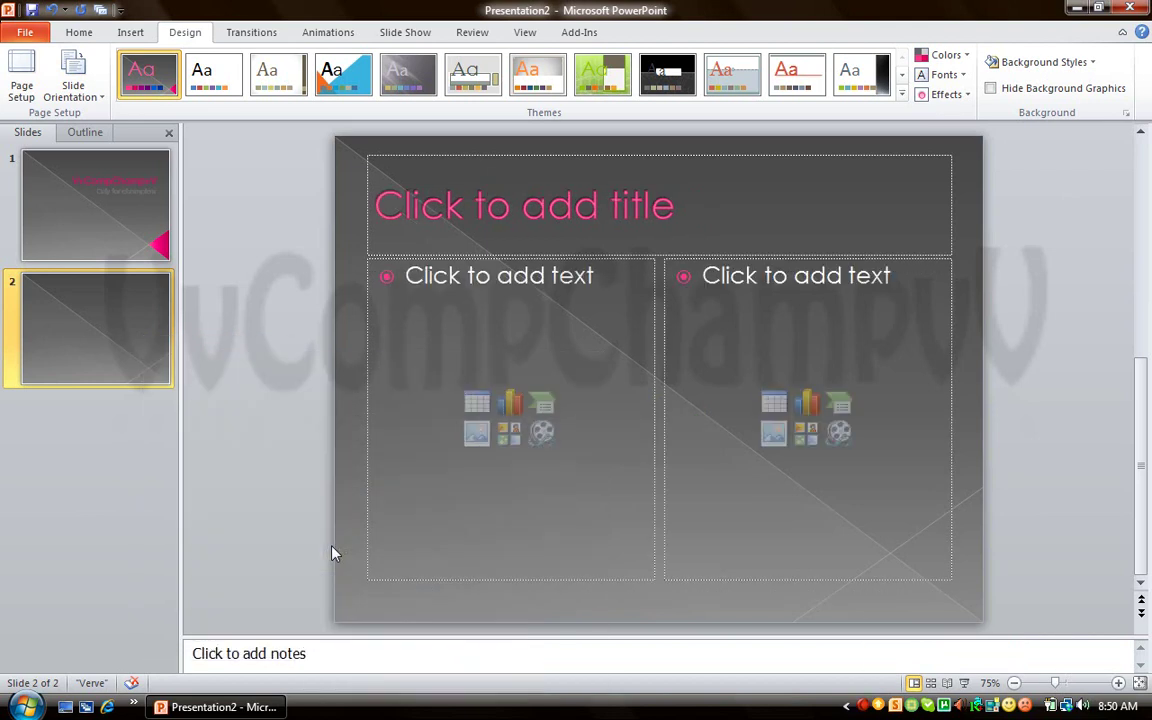
Switch slide 2 back to the Title and Content layout.
right_click(122, 307)
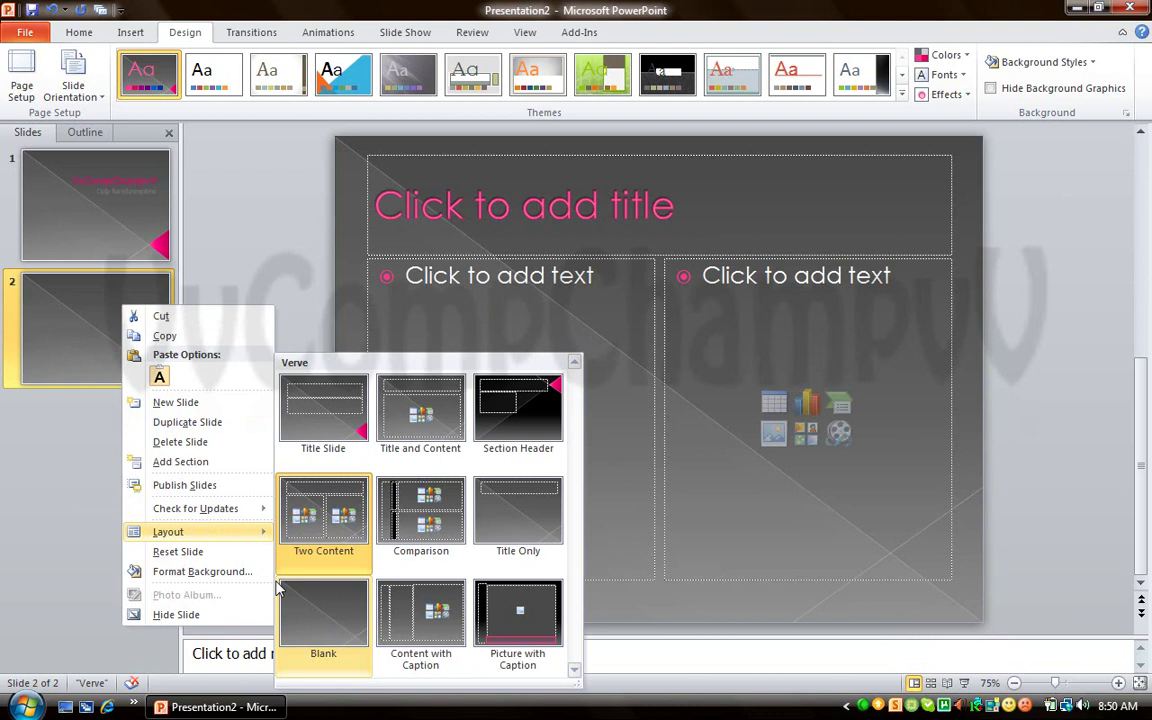
click(252, 553)
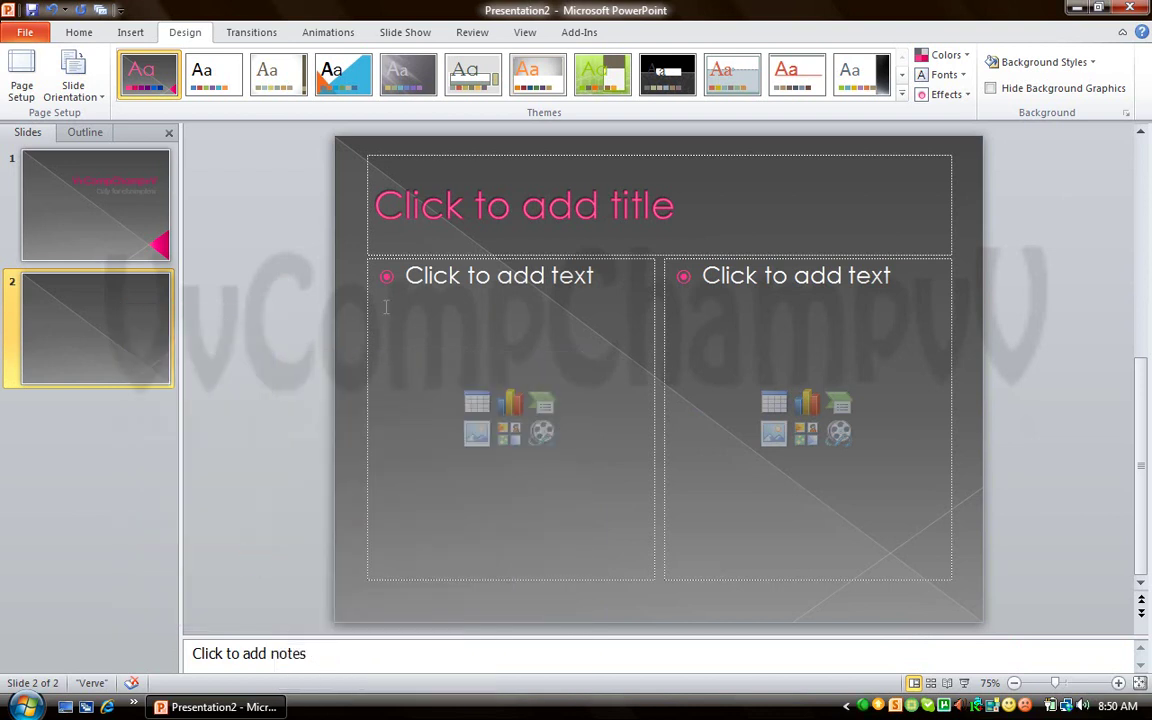
click(412, 284)
right_click(112, 352)
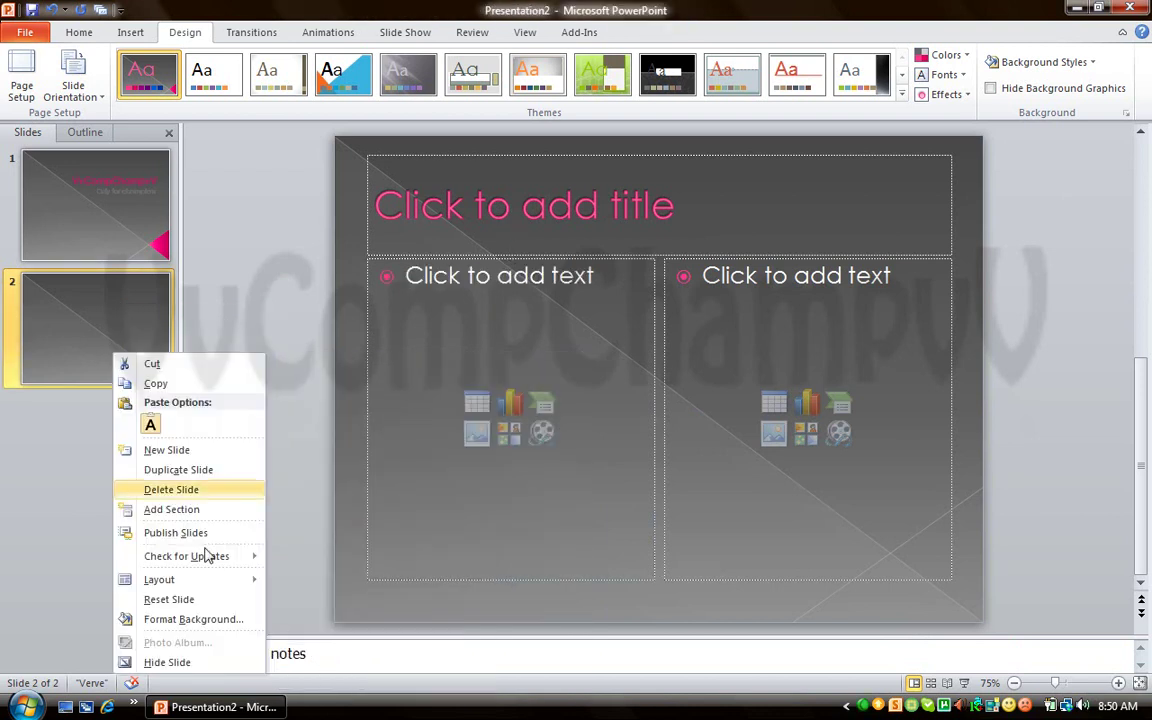
mouse_move(230, 580)
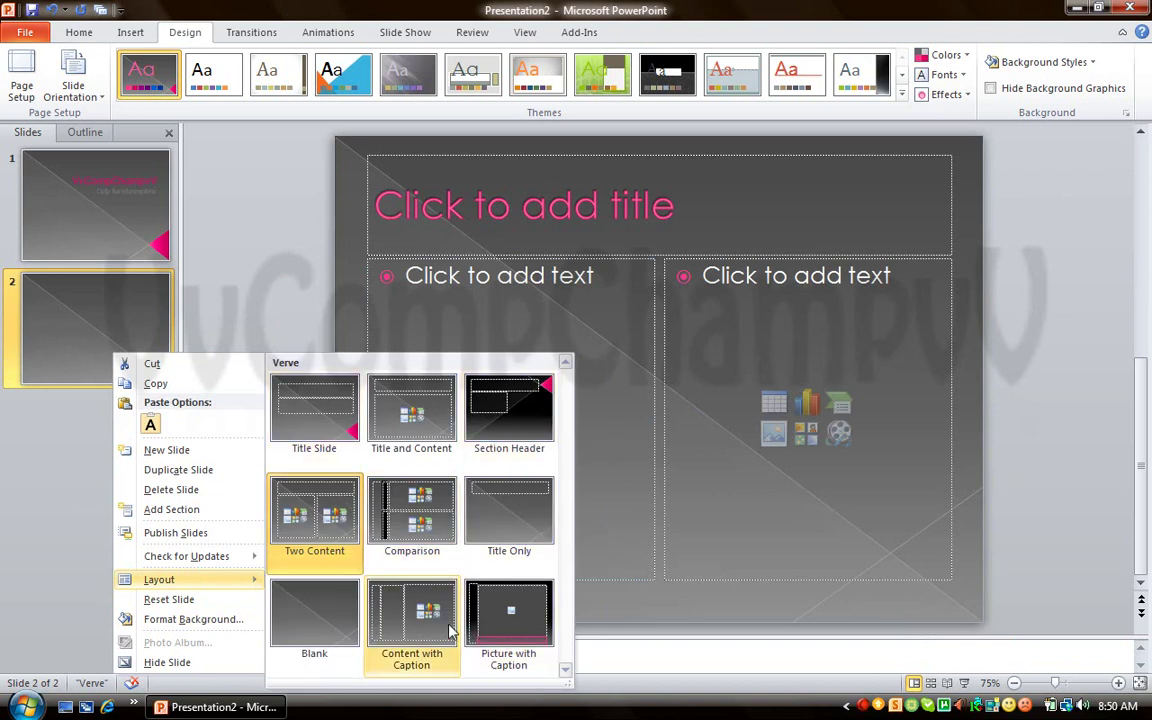
click(446, 424)
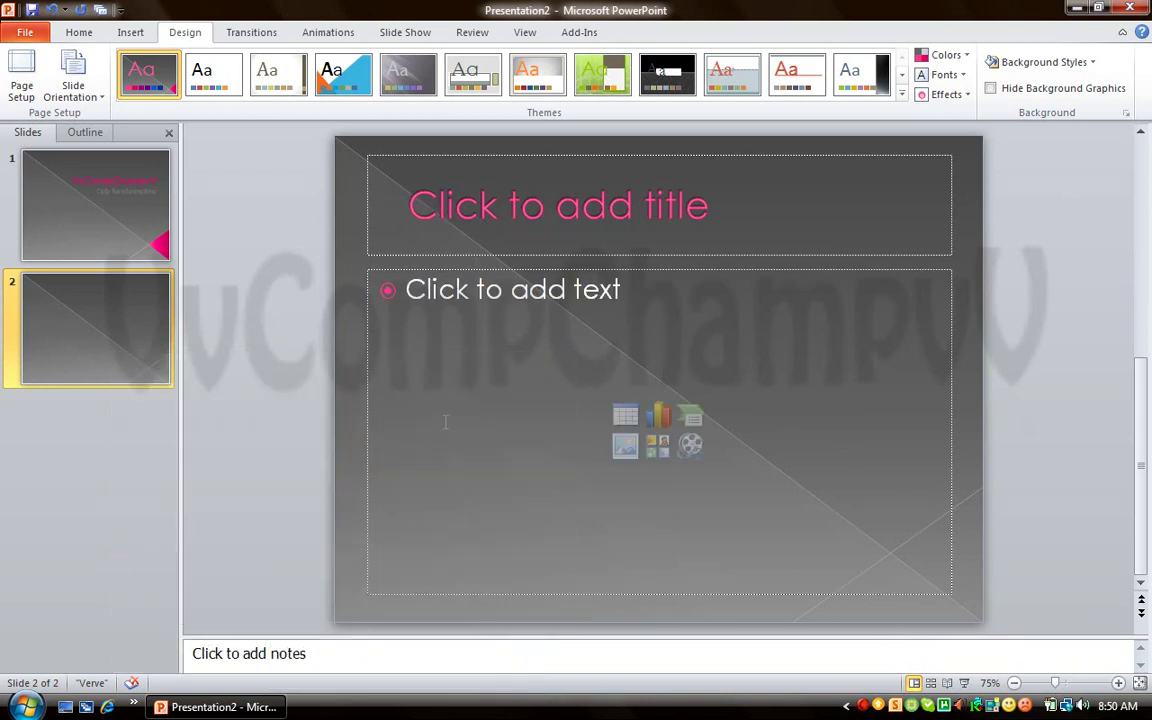
Title slide 2 'We Present', correcting the typos.
click(740, 199)
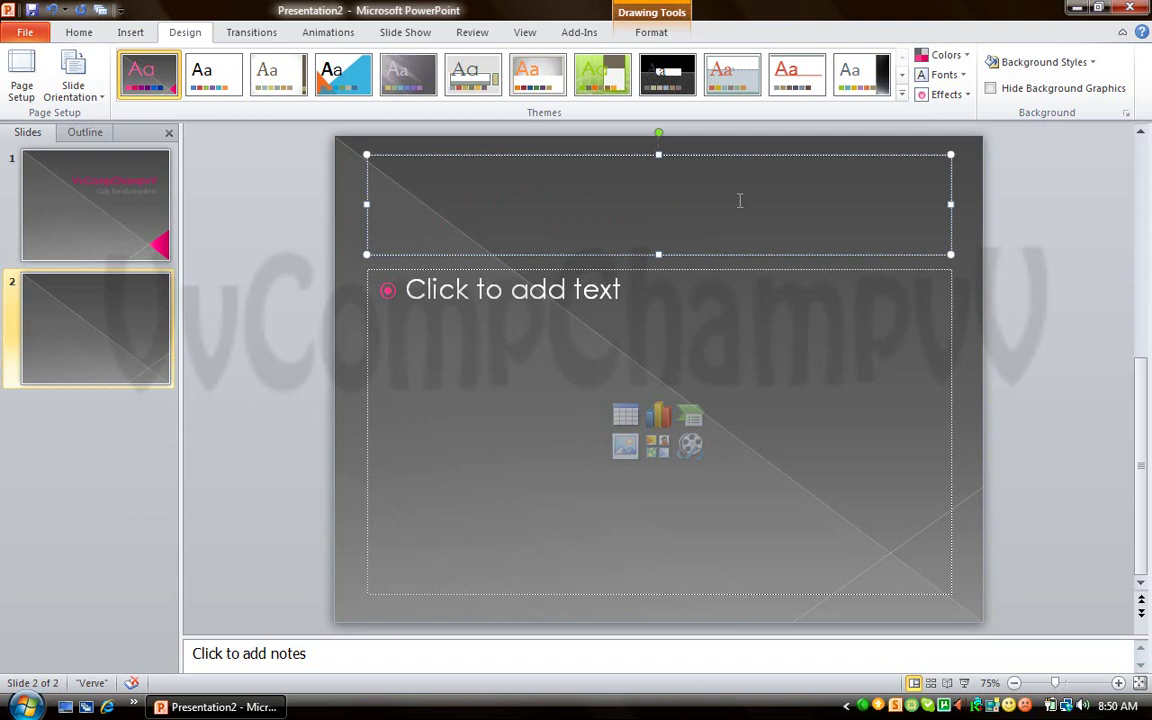
text(We )
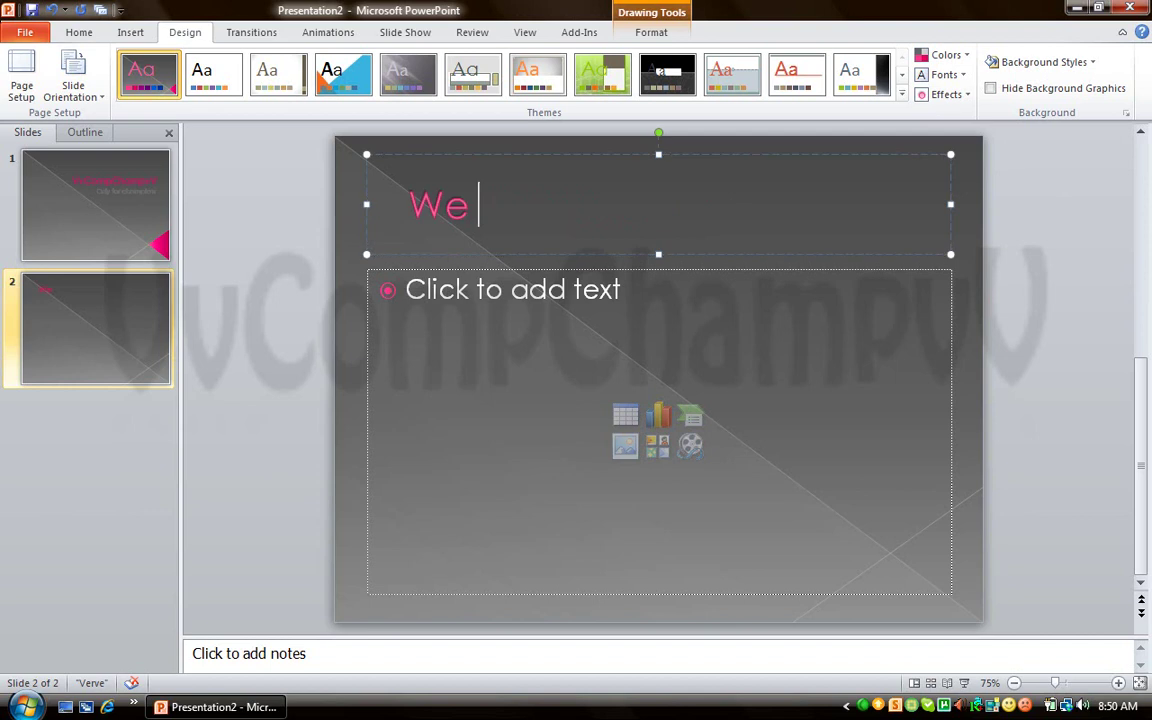
text(Prestn)
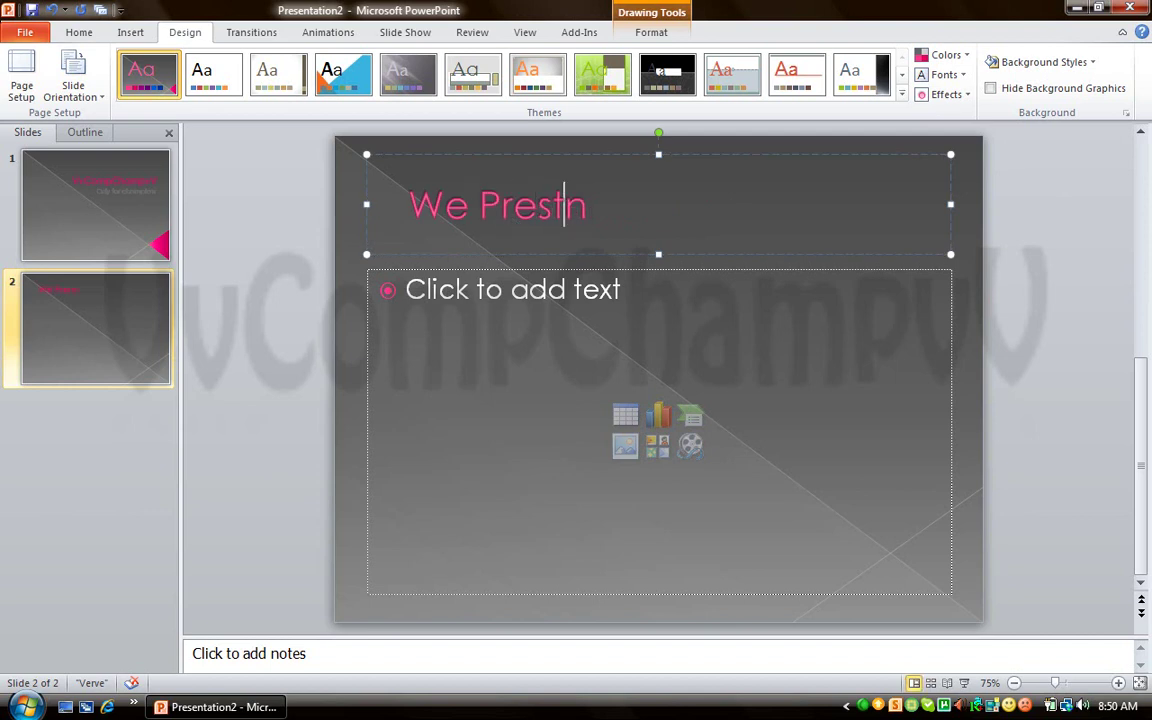
key(BackSpace)
key(BackSpace)
text(ents)
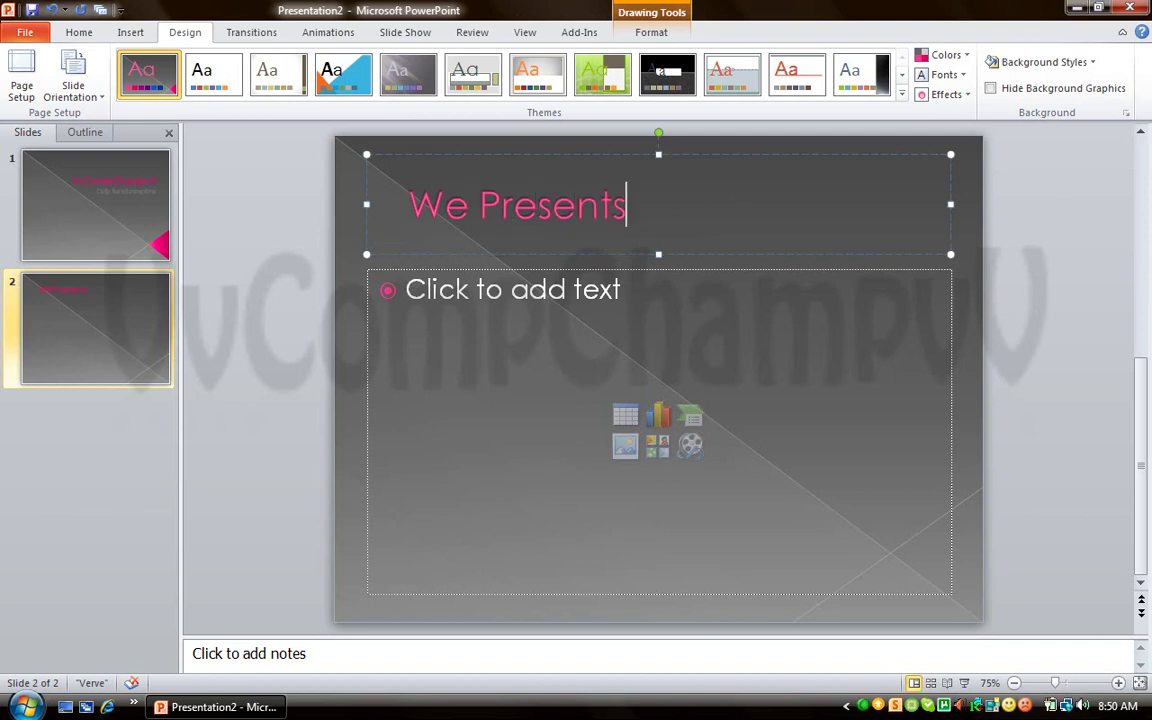
key(BackSpace)
Add three bullets: 'Bla Bla', 'Bla Bla Bla', 'Bla Bla'.
click(684, 336)
text(Bla Bla)
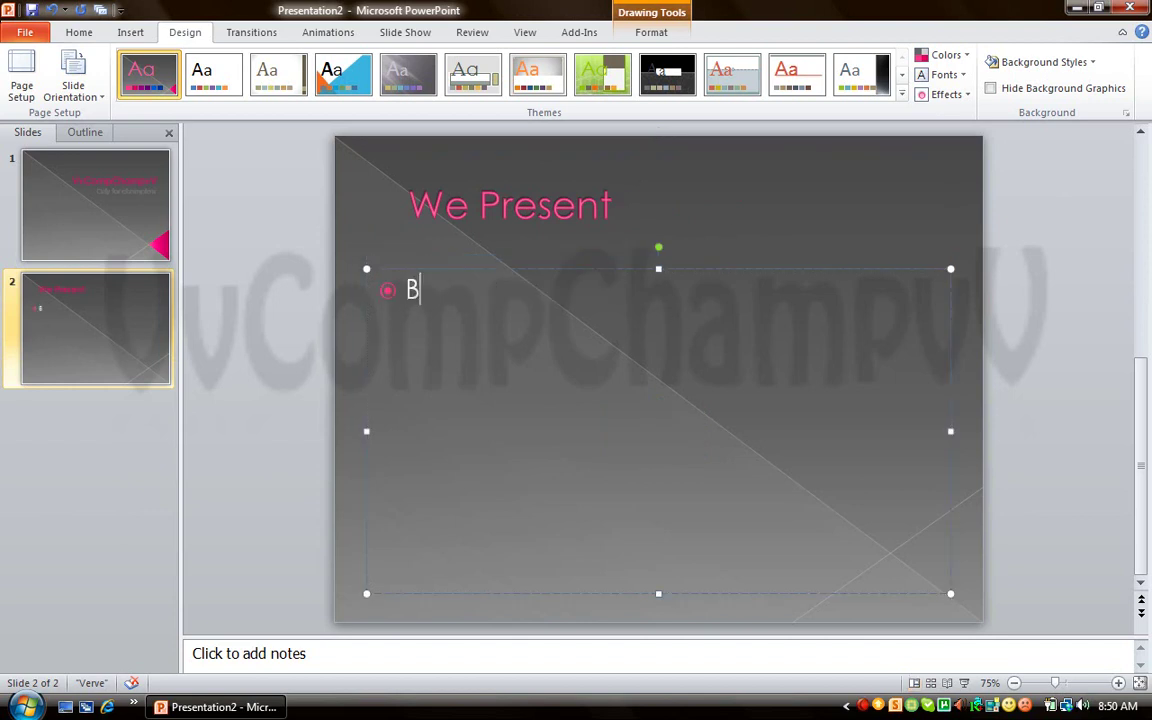
key(Return)
key(Return)
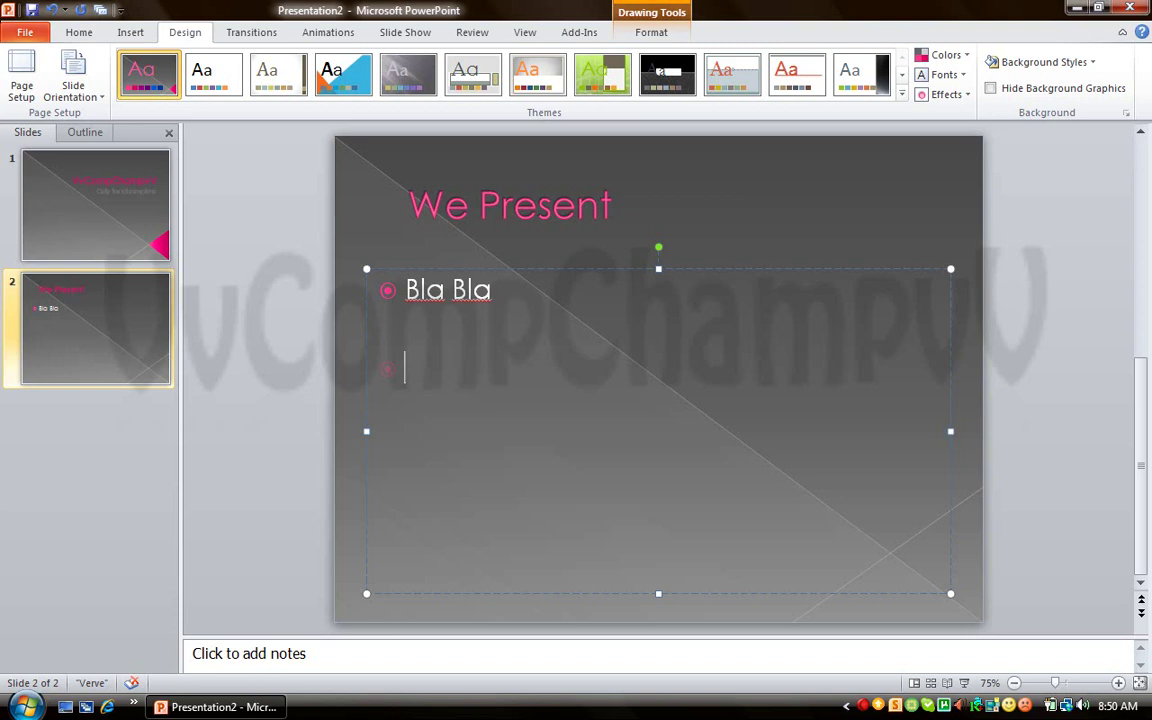
text(Bla Bla Bla)
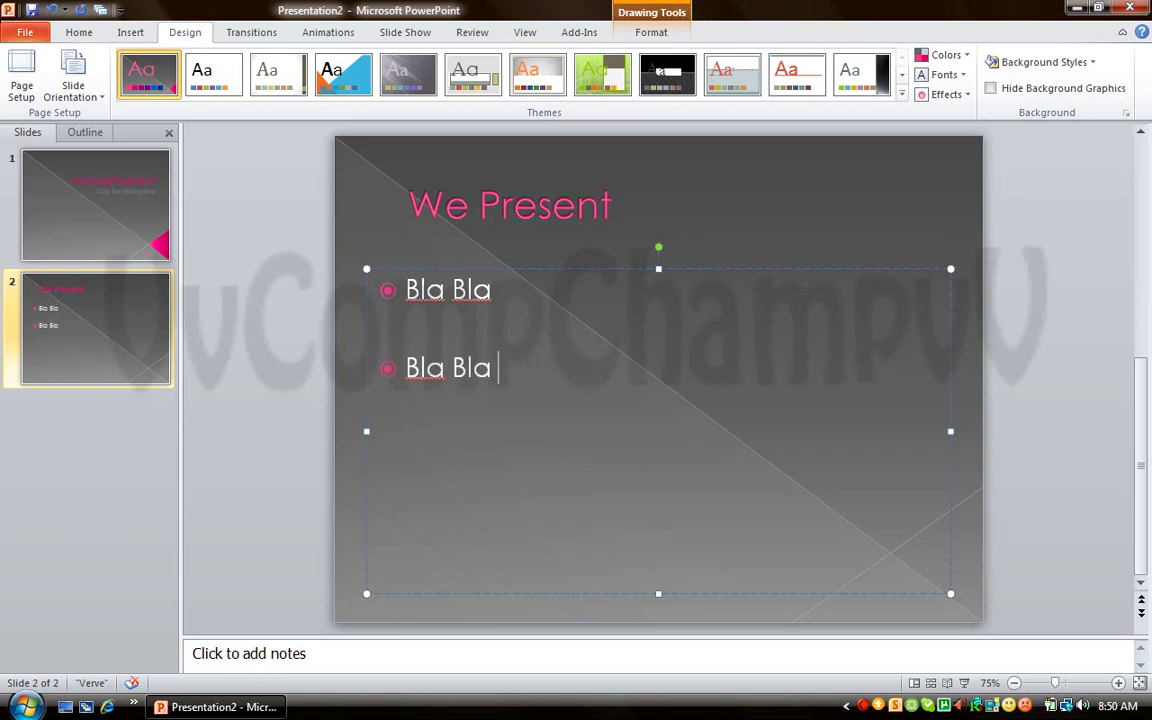
key(Return)
text(Bla Bla)
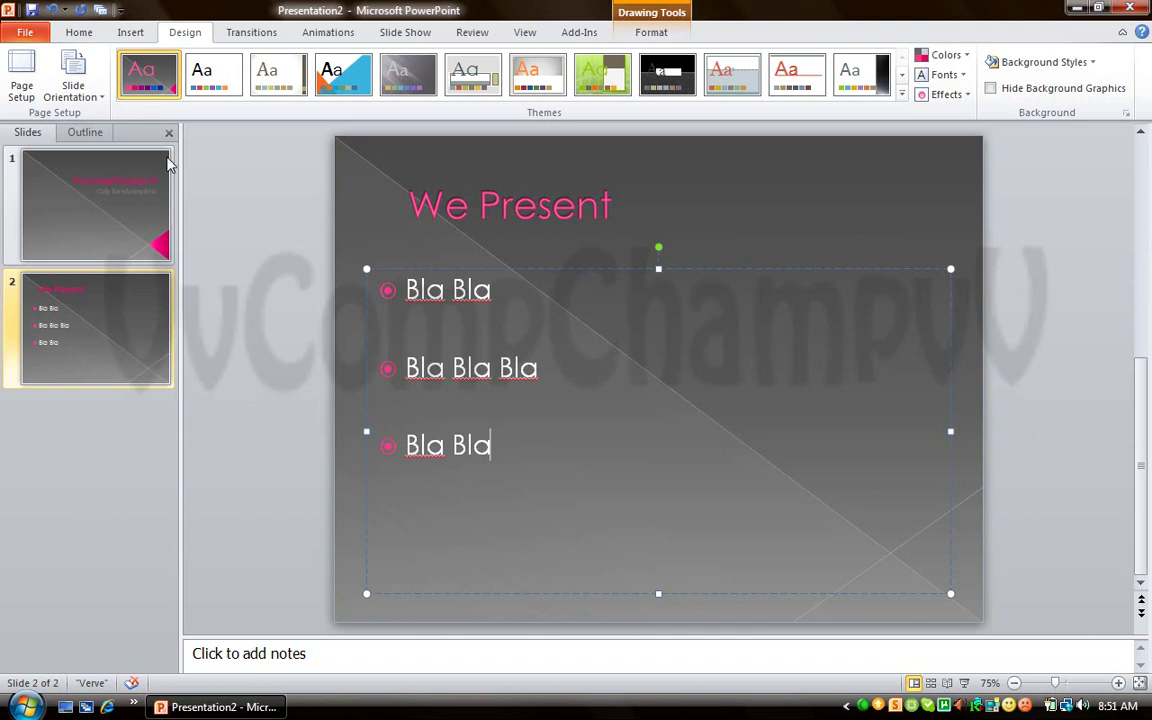
Give slide 1 the Gallery transition after trying and removing Push.
click(52, 188)
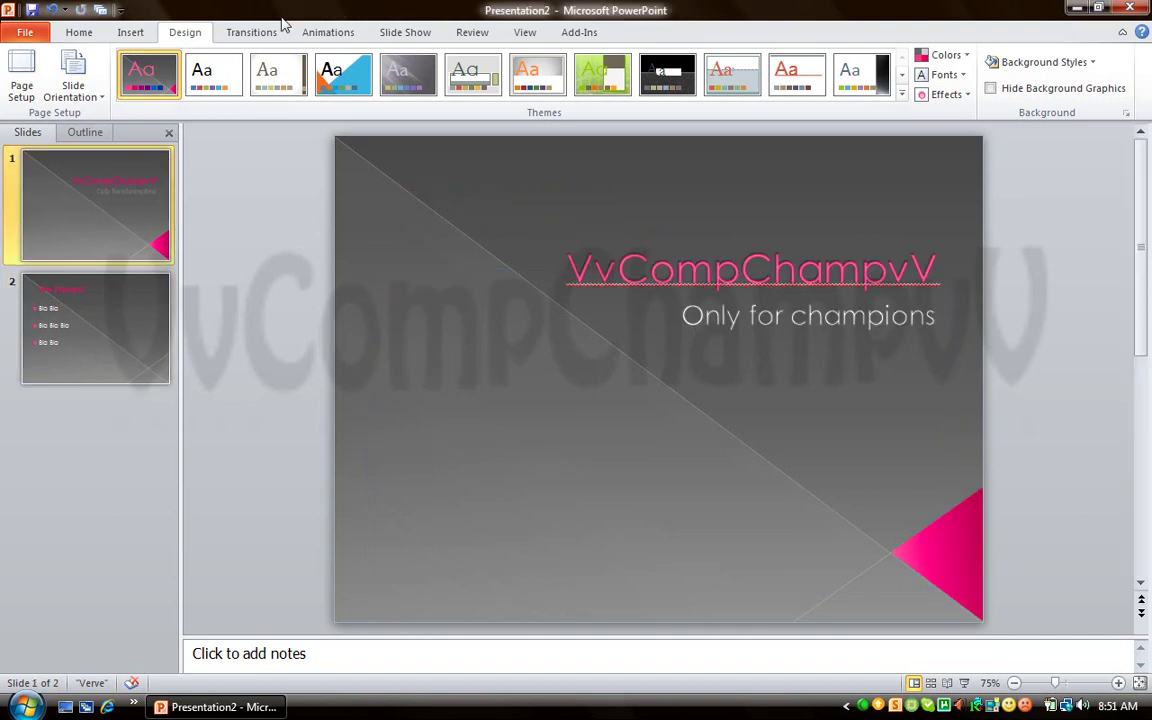
click(243, 30)
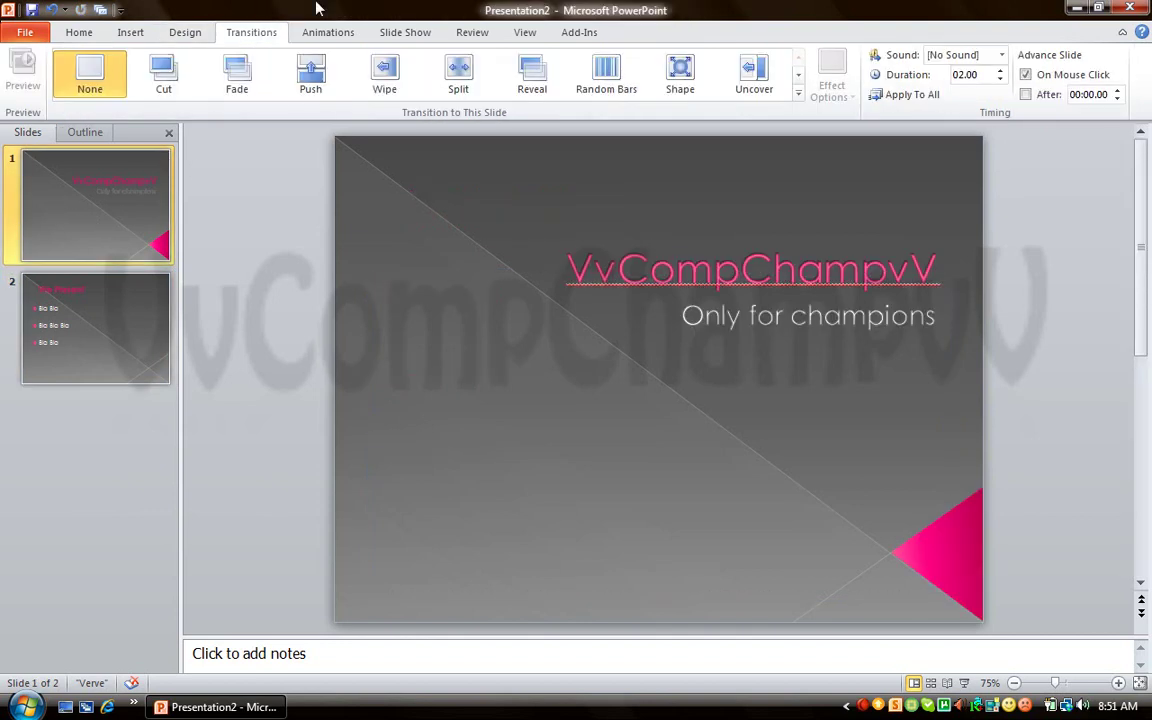
click(310, 75)
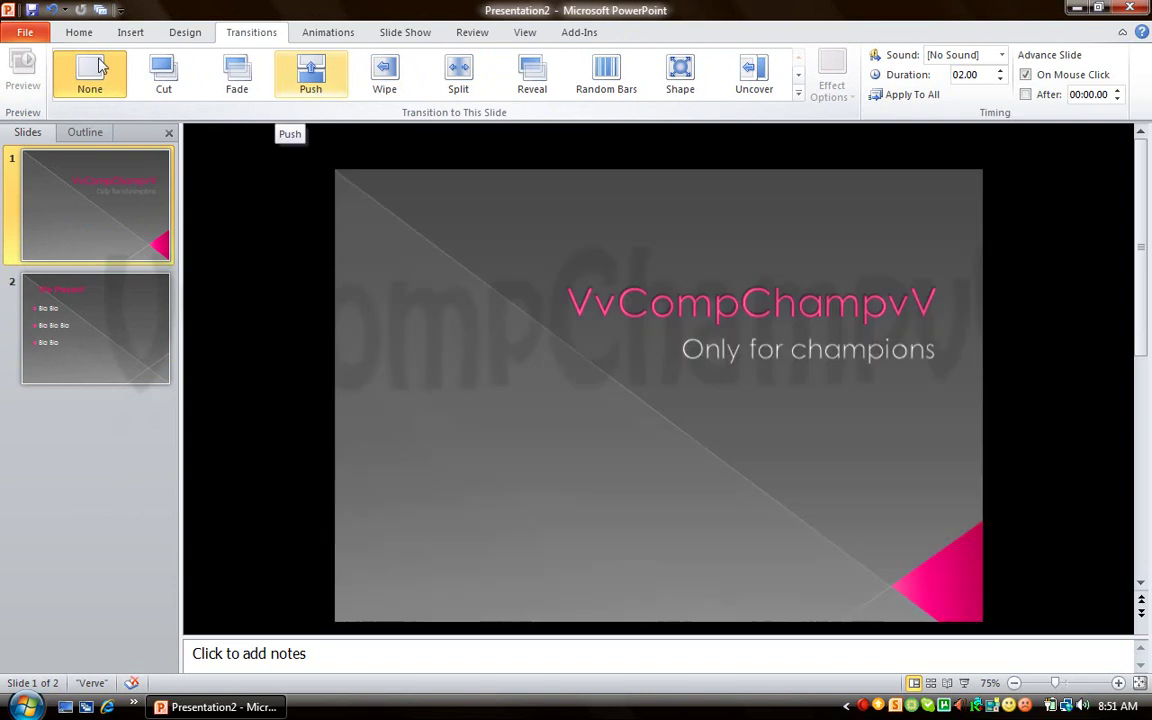
click(100, 65)
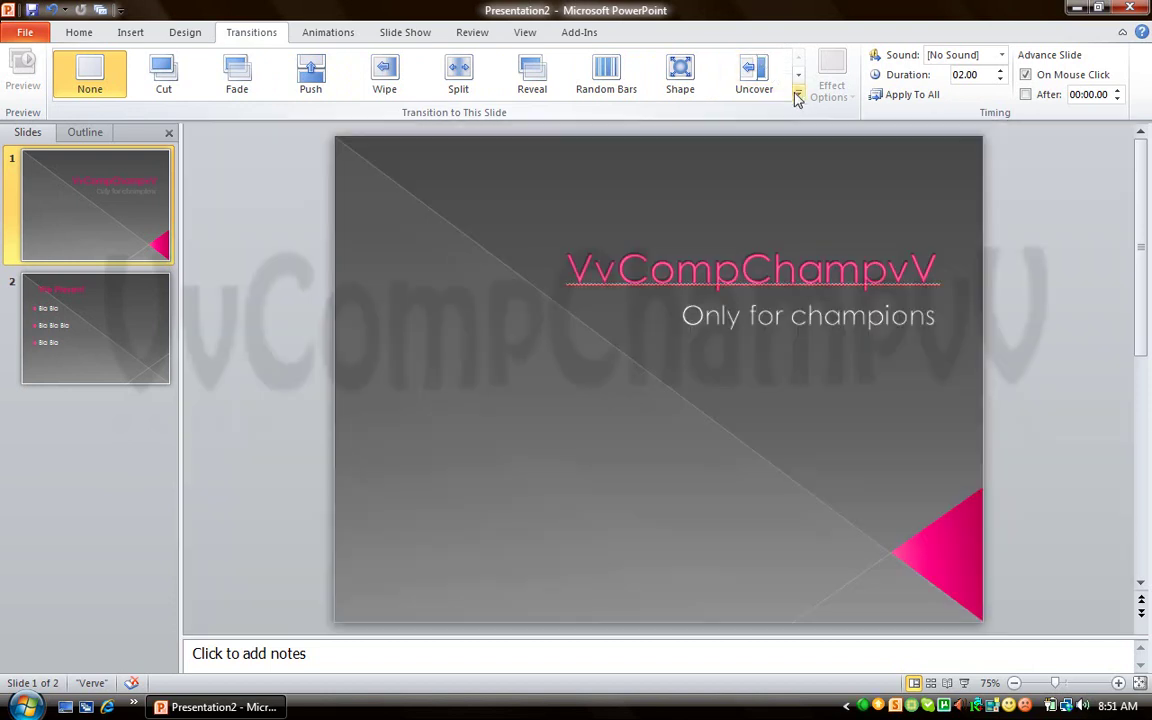
click(797, 93)
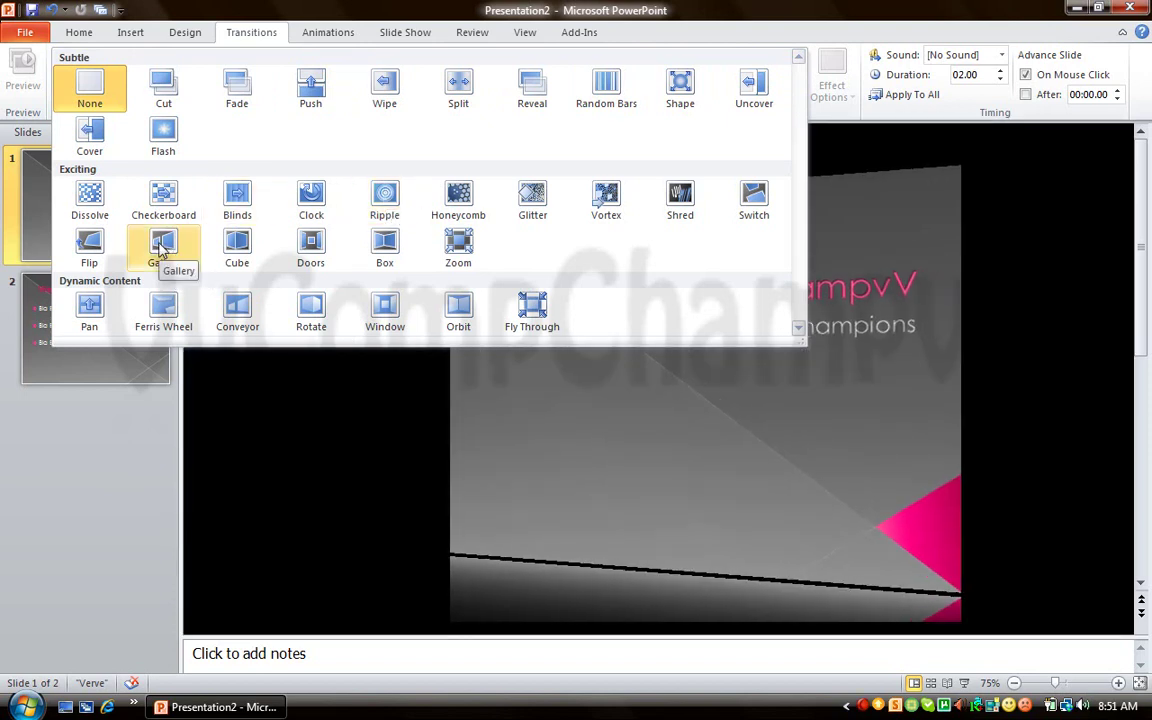
click(160, 247)
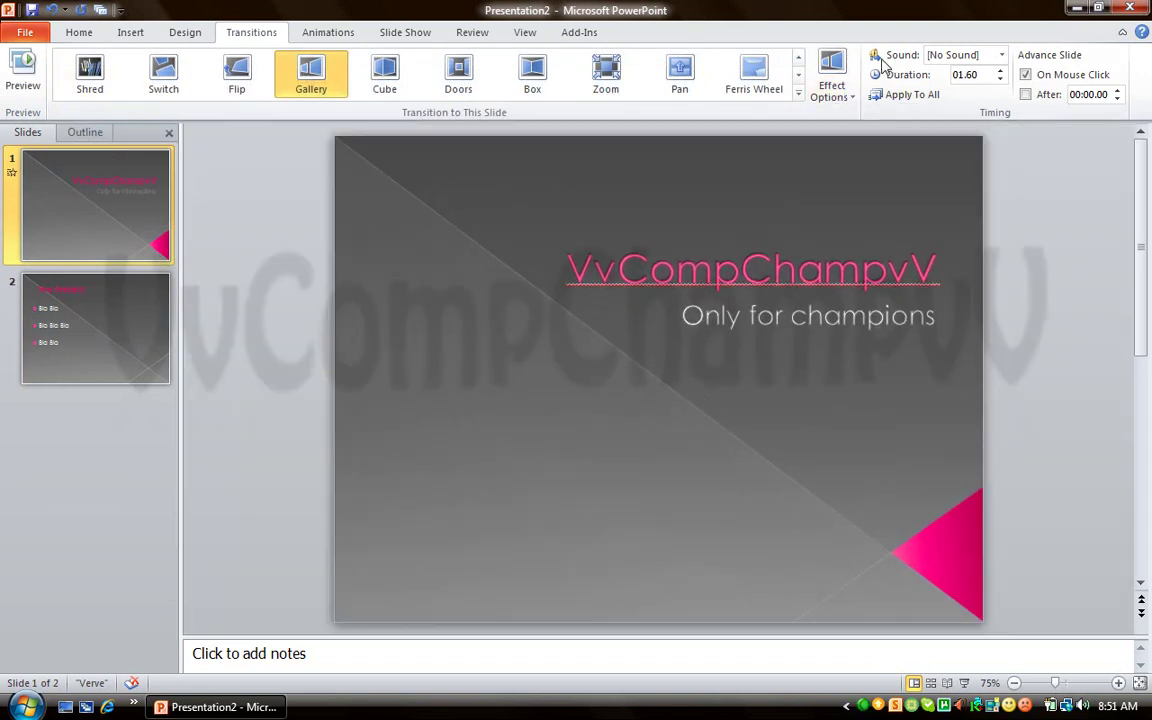
Set the transition sound to Chime and apply it to all slides.
click(1002, 57)
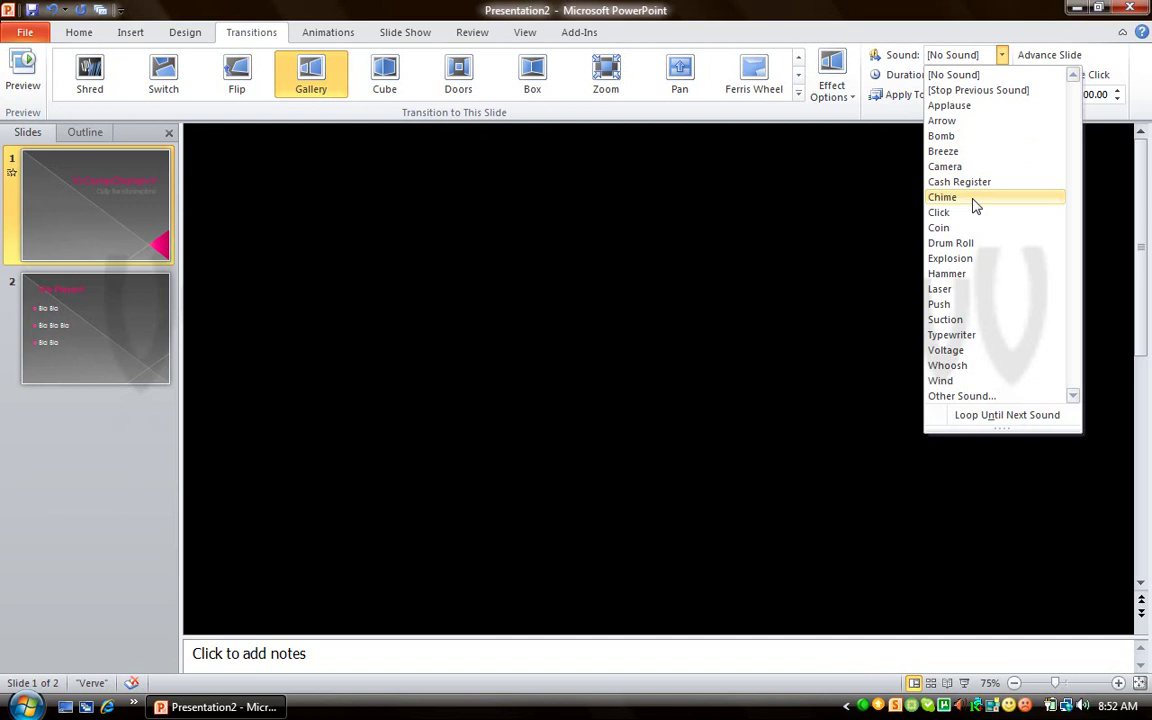
click(974, 203)
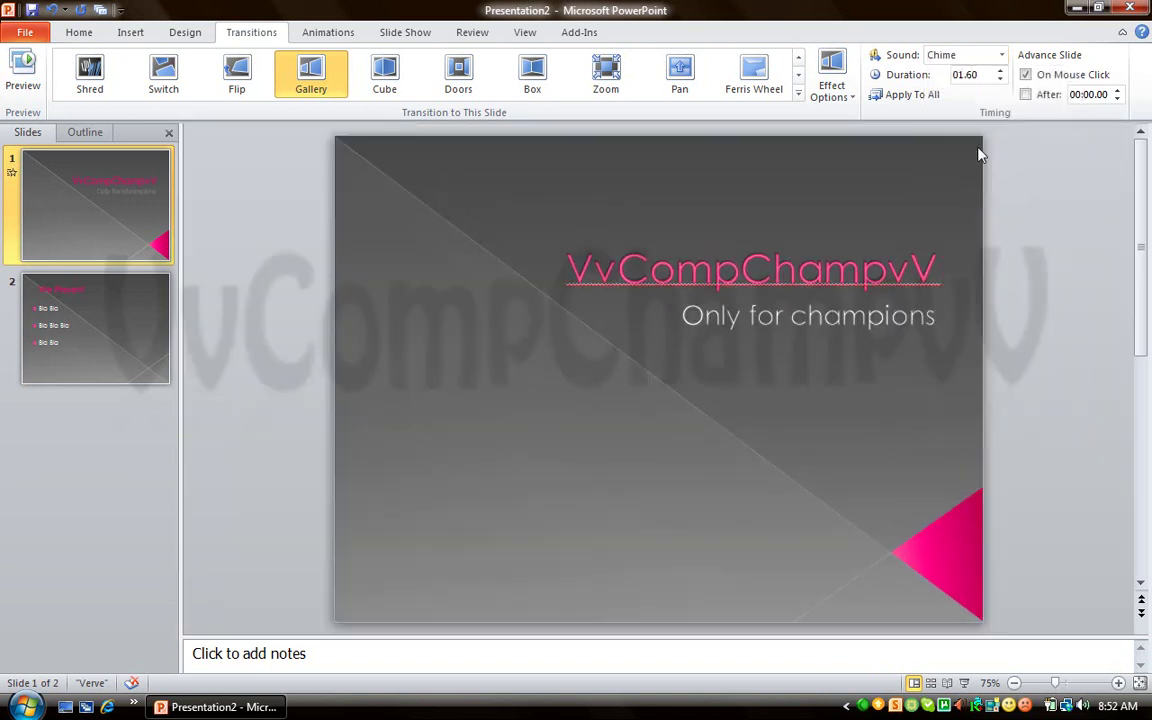
click(912, 101)
Advance the title slide automatically after 00:02.00 instead of on mouse click.
click(1026, 95)
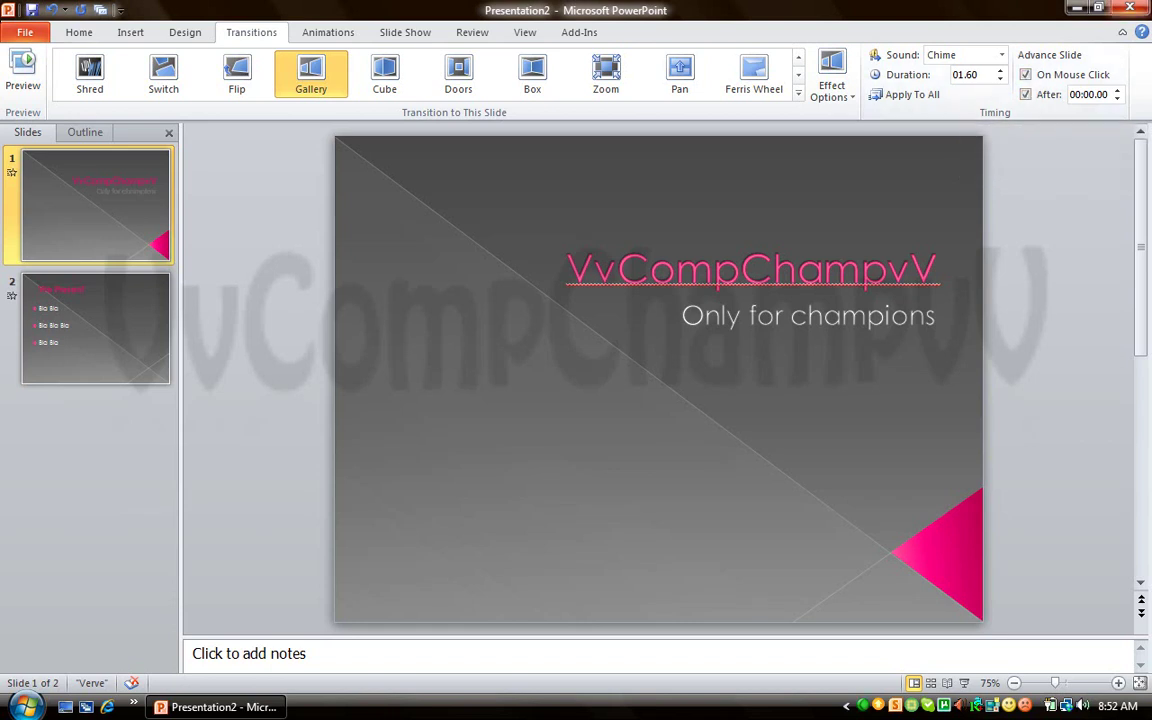
click(1027, 76)
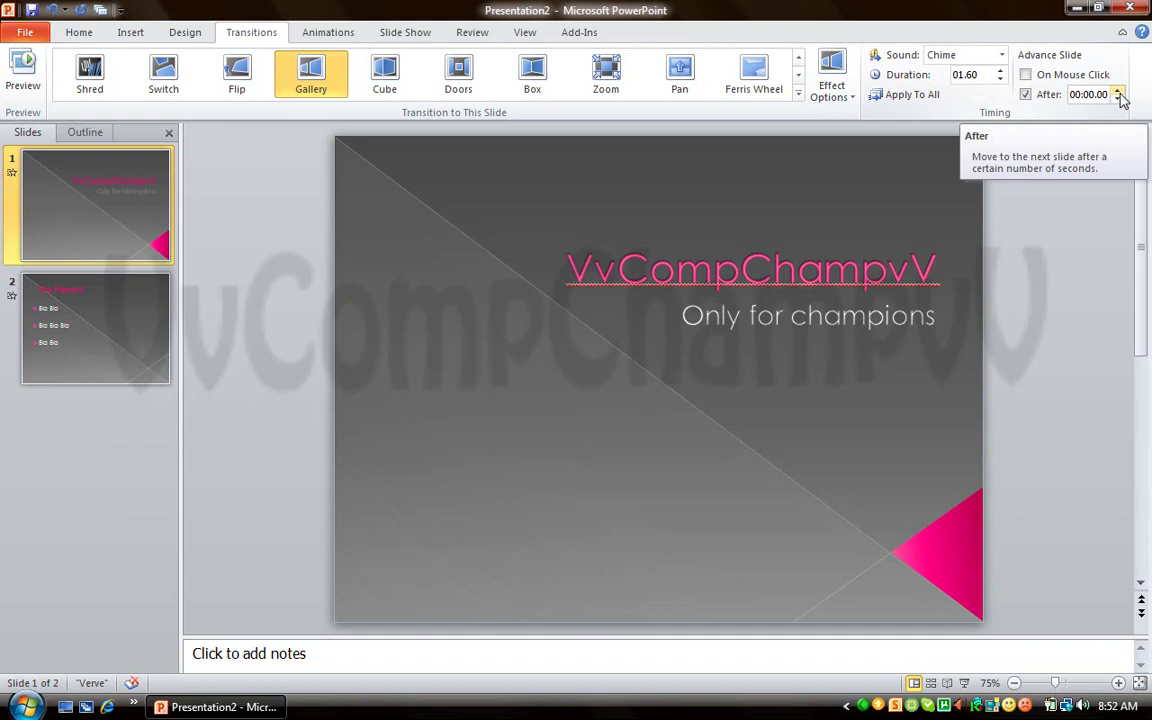
click(1119, 90)
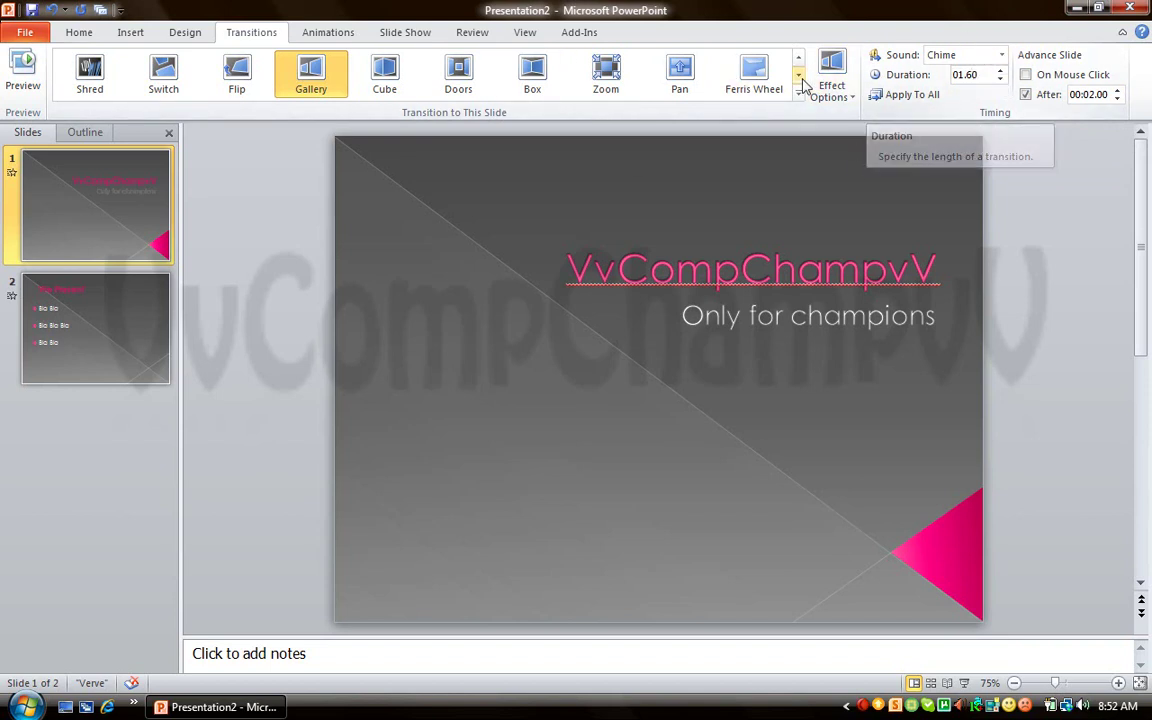
Show the Slide Show tab, then review slide 1 and the We Present slide.
click(401, 33)
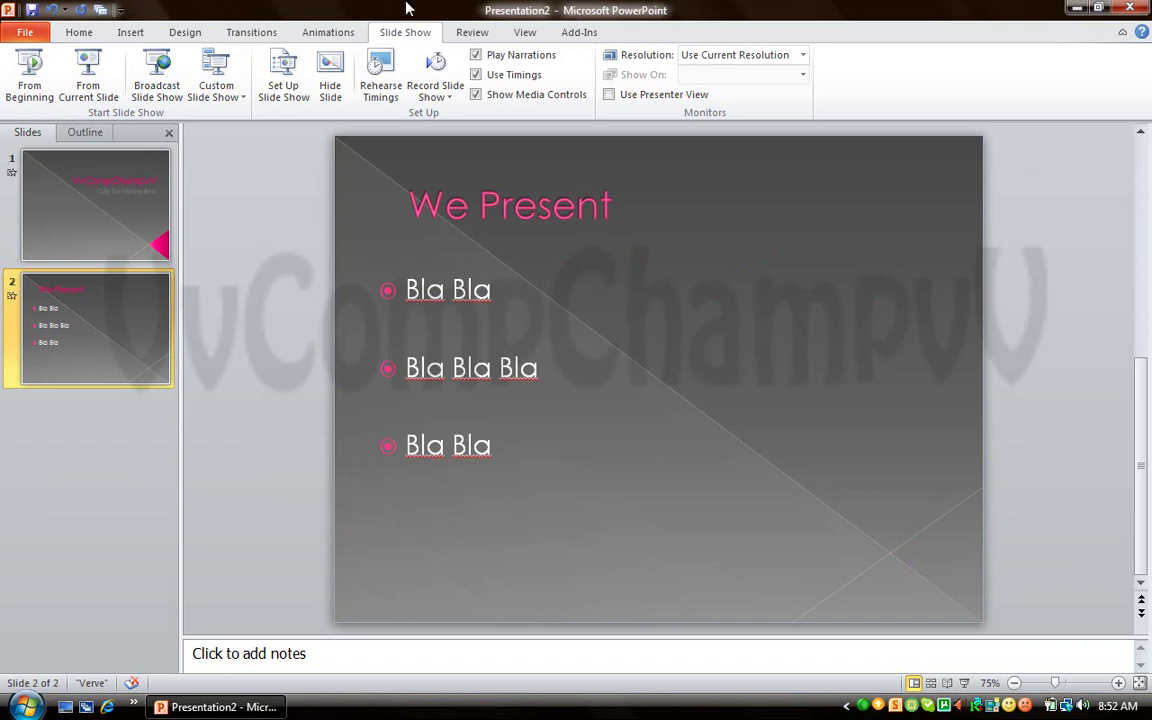
click(123, 249)
click(100, 318)
click(553, 212)
click(790, 315)
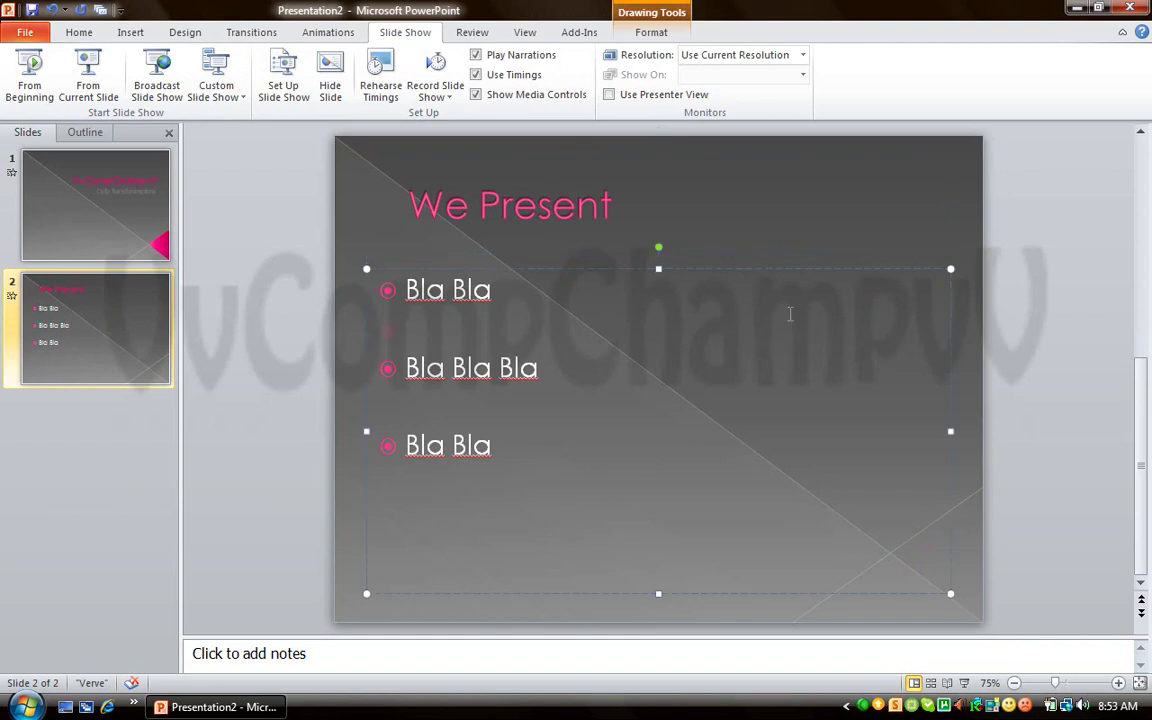
click(277, 487)
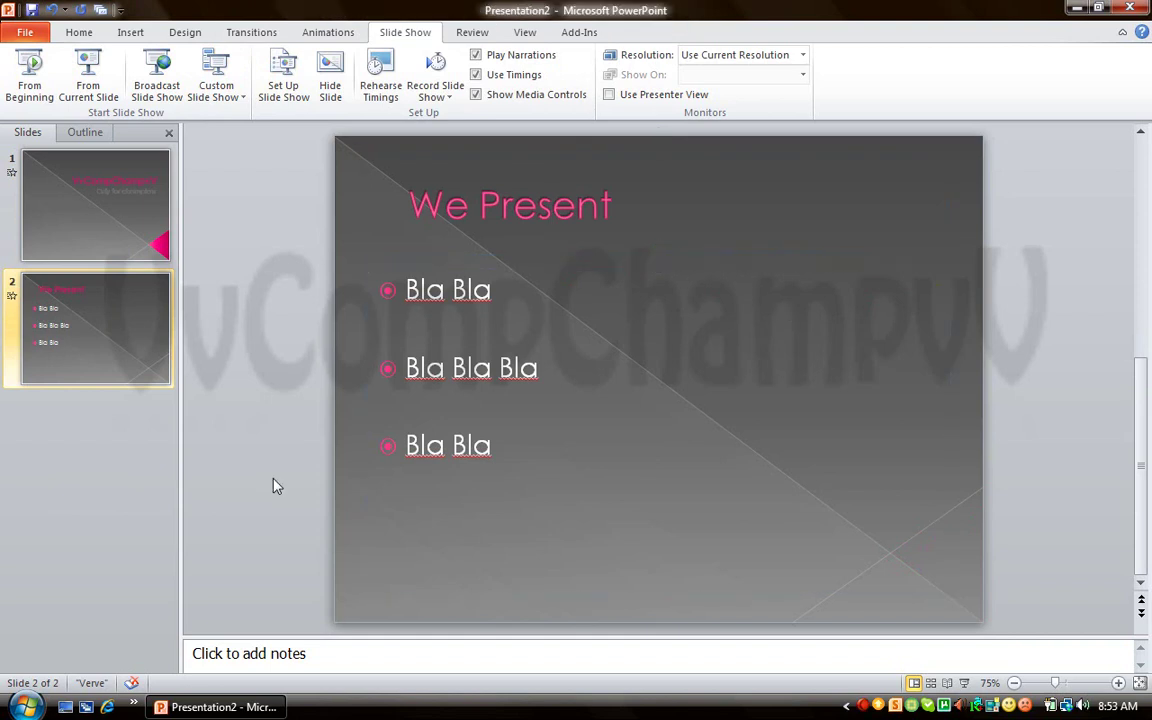